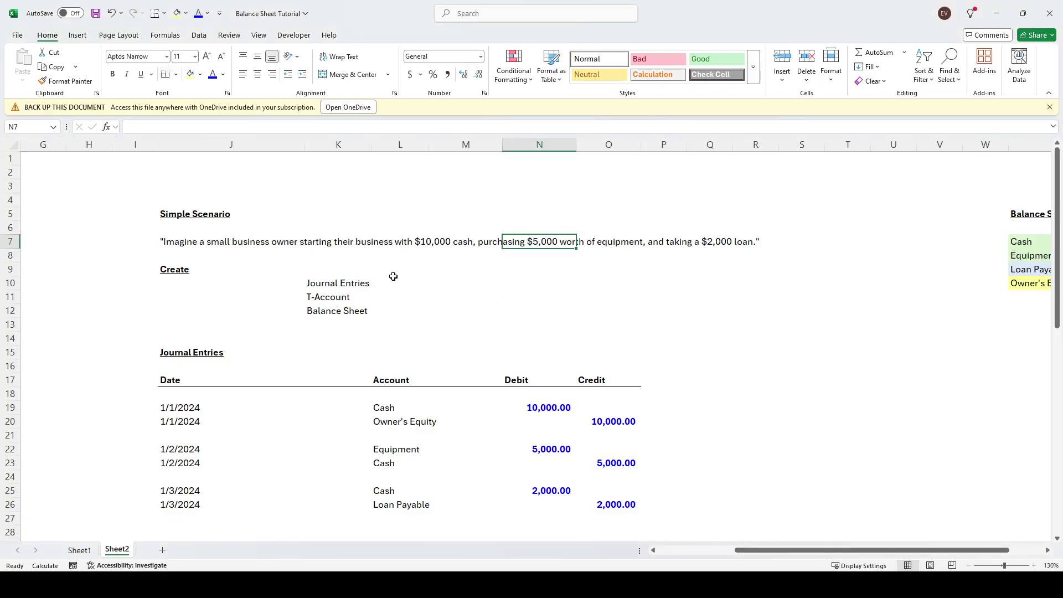
Step: Review the Create list, the journal entries' Debit and Credit columns, the T-Accounts and the Balance Sheet on Sheet2
{"action": "left_click", "coordinate": [347, 280]}
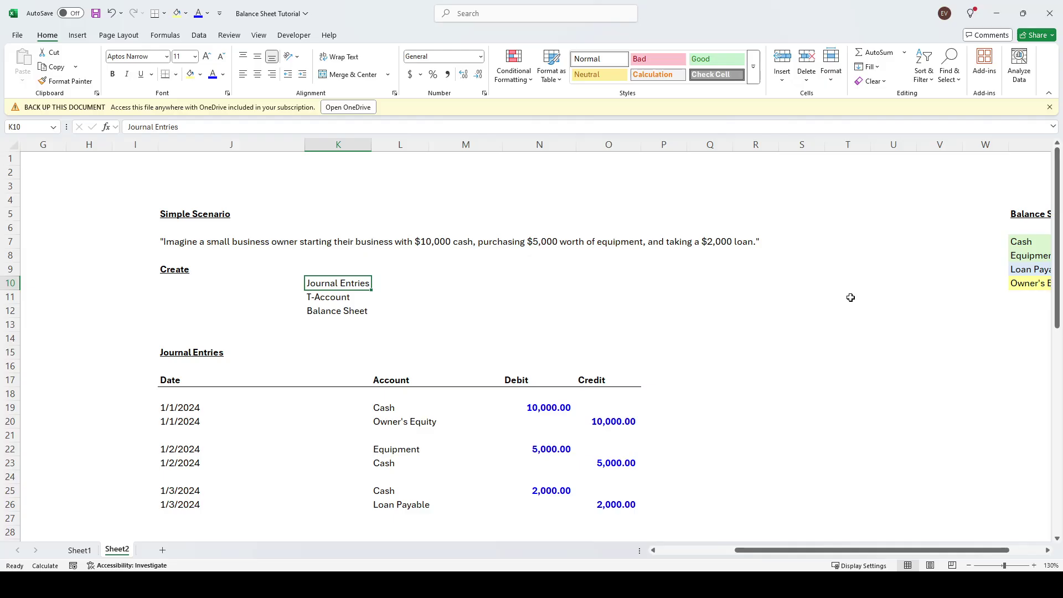
{"action": "left_click", "coordinate": [343, 310]}
{"action": "scroll", "coordinate": [611, 272], "scroll_direction": "down", "scroll_amount": 4}
{"action": "scroll", "coordinate": [612, 273], "scroll_direction": "up", "scroll_amount": 1}
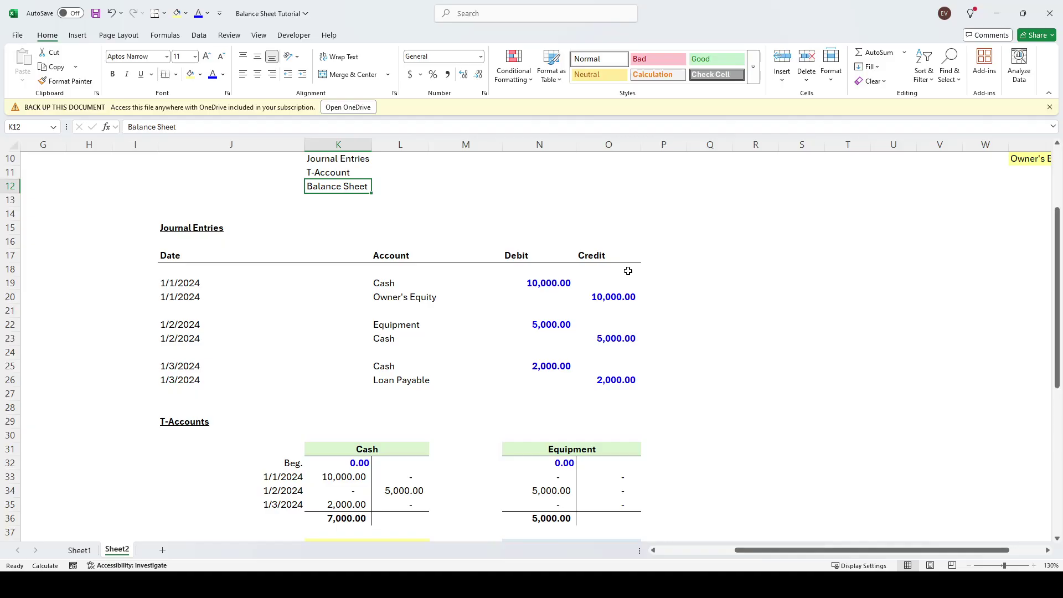
{"action": "left_click_drag", "start_coordinate": [517, 256], "coordinate": [532, 393]}
{"action": "left_click_drag", "start_coordinate": [611, 253], "coordinate": [615, 397]}
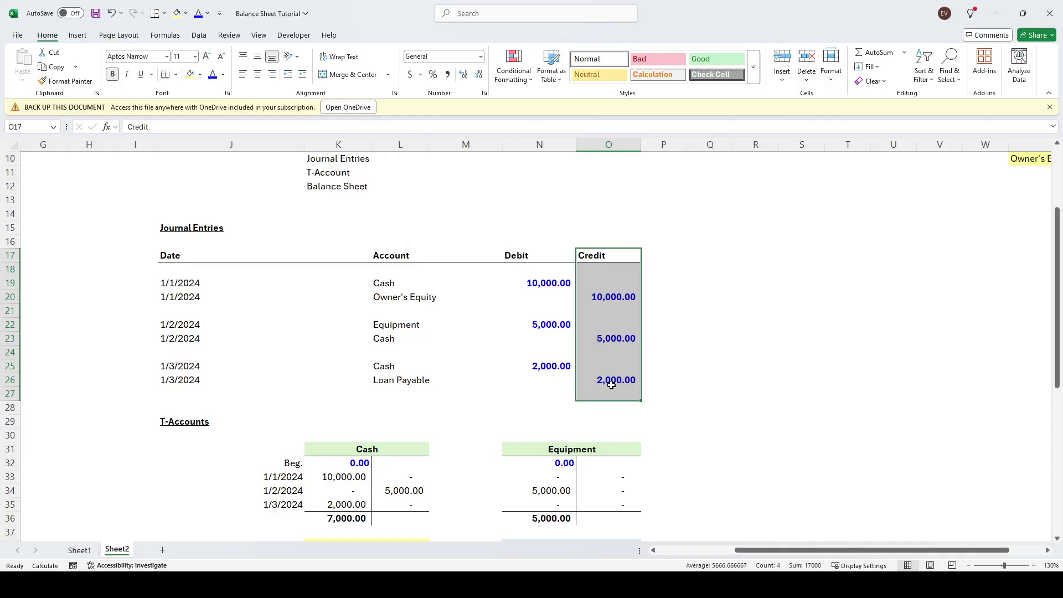
{"action": "scroll", "coordinate": [709, 324], "scroll_direction": "down", "scroll_amount": 2}
{"action": "scroll", "coordinate": [709, 324], "scroll_direction": "down", "scroll_amount": 3}
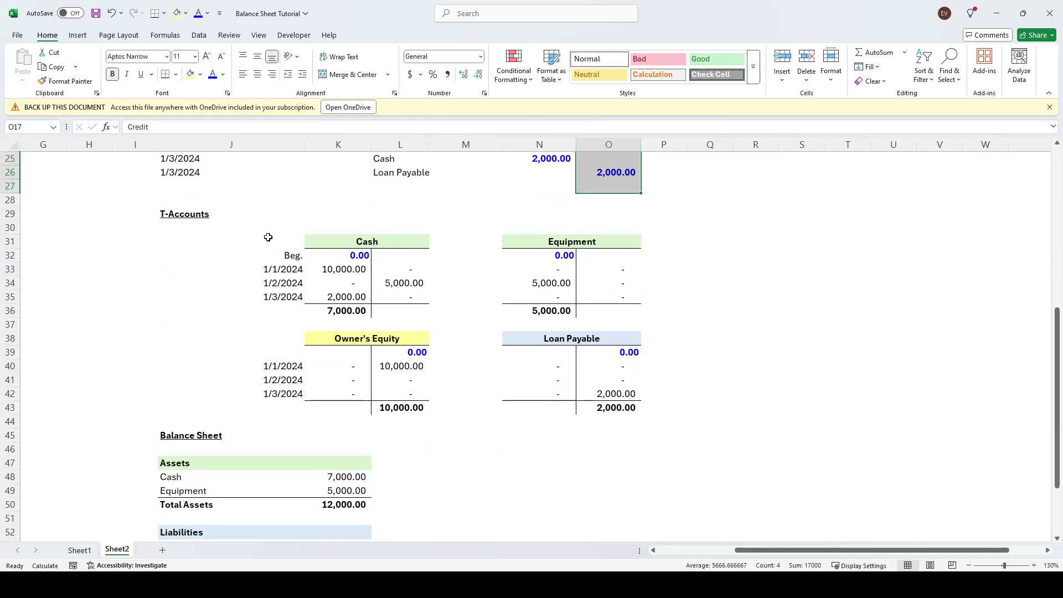
{"action": "scroll", "coordinate": [253, 254], "scroll_direction": "down", "scroll_amount": 4}
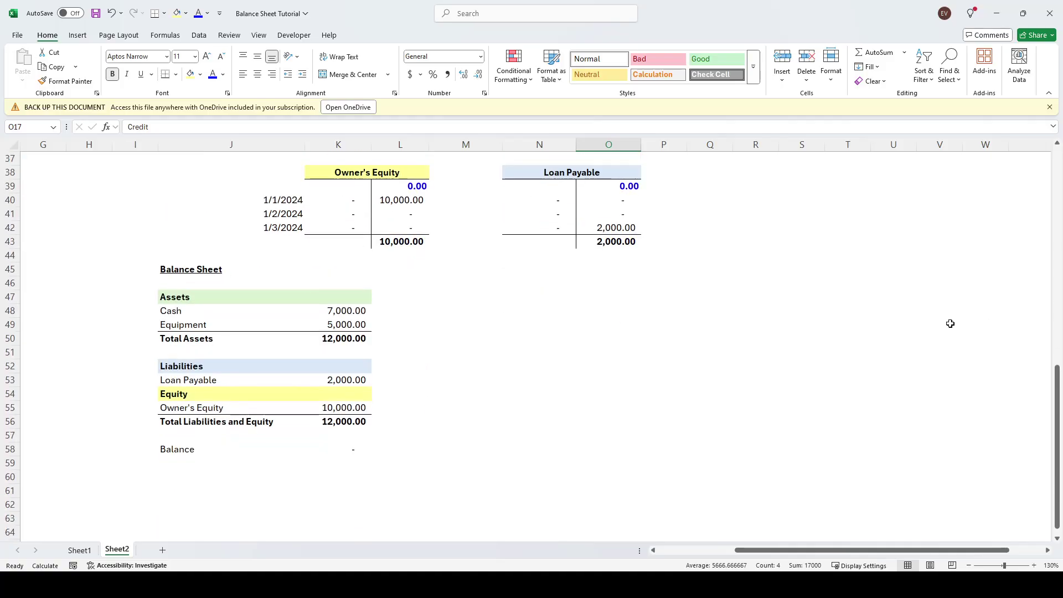
{"action": "scroll", "coordinate": [935, 321], "scroll_direction": "up", "scroll_amount": 12}
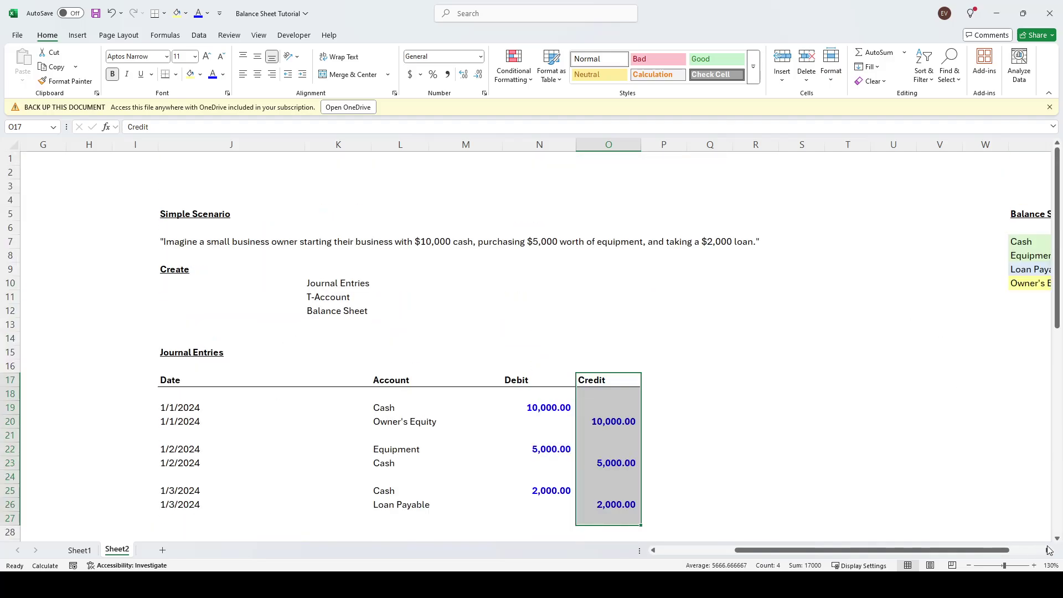
Step: Go through the Balance Sheet Accounts list in column X, from Cash to Owner's Equity
{"action": "left_click", "coordinate": [1047, 550]}
{"action": "left_click", "coordinate": [1048, 550]}
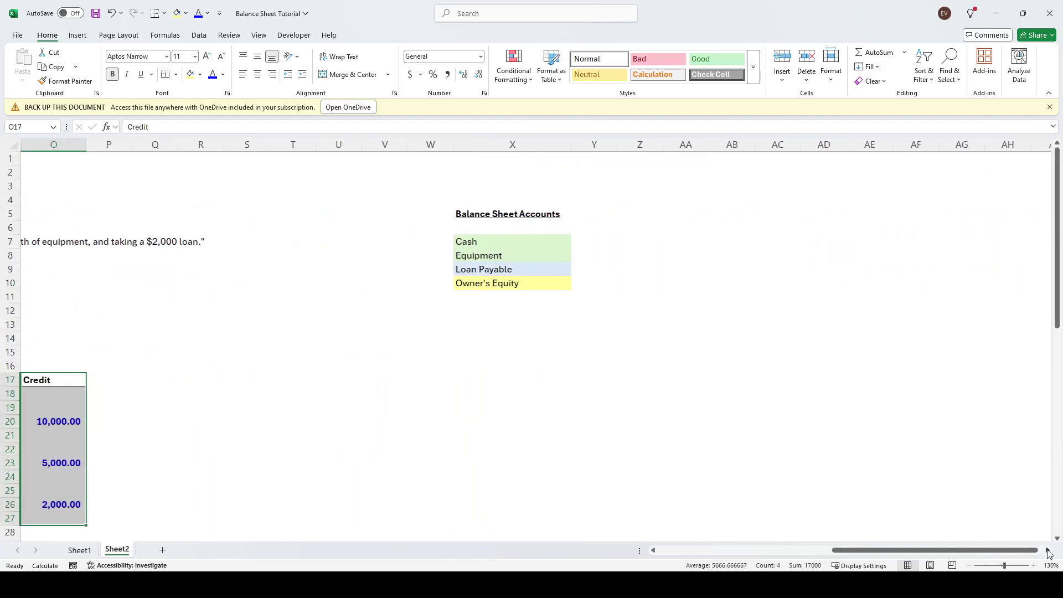
{"action": "left_click", "coordinate": [534, 241]}
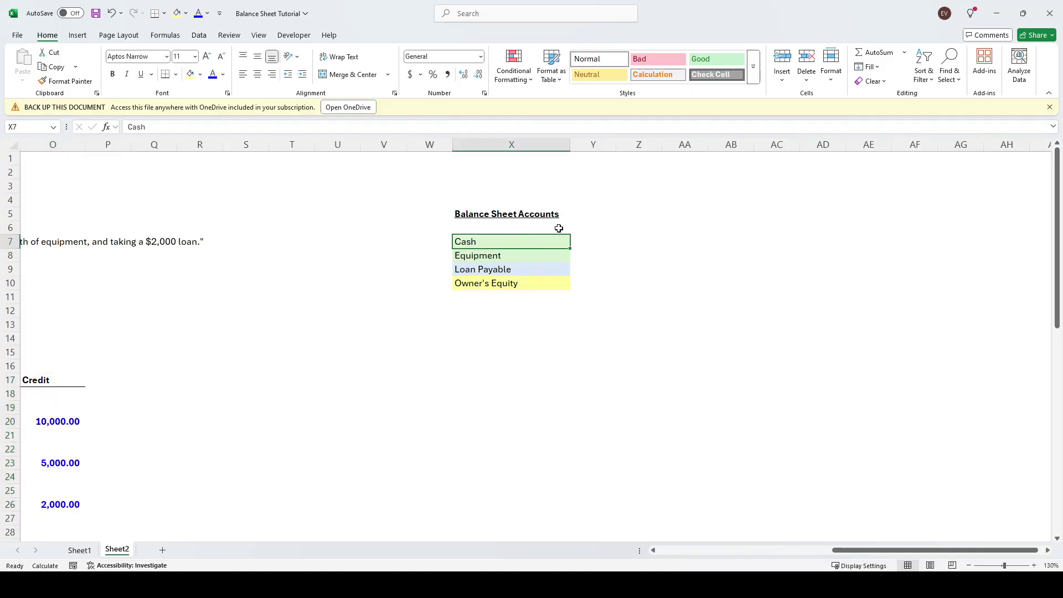
{"action": "key", "text": "Down"}
{"action": "key", "text": "Down"}
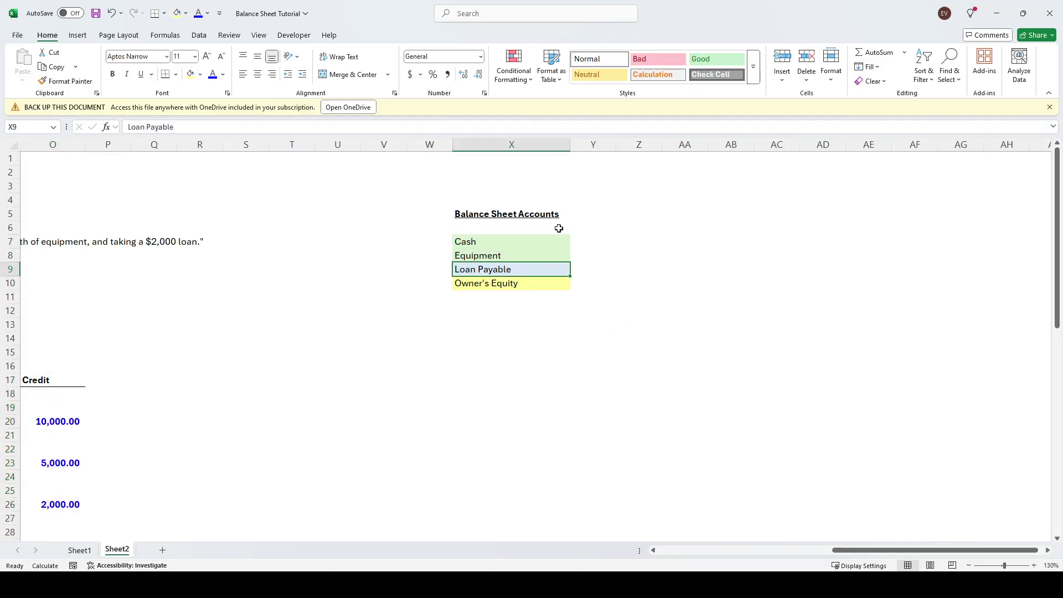
{"action": "key", "text": "Down"}
Step: Read the Simple Scenario sentence in row 7, covering the starting cash, the equipment purchase and the loan
{"action": "key", "text": "Left"}
{"action": "key", "text": "Left"}
{"action": "key", "text": "Left"}
{"action": "key", "text": "Left"}
{"action": "key", "text": "Left"}
{"action": "key", "text": "Left"}
{"action": "key", "text": "Left"}
{"action": "key", "text": "Left"}
{"action": "key", "text": "Left"}
{"action": "key", "text": "Left"}
{"action": "key", "text": "Left"}
{"action": "key", "text": "Left"}
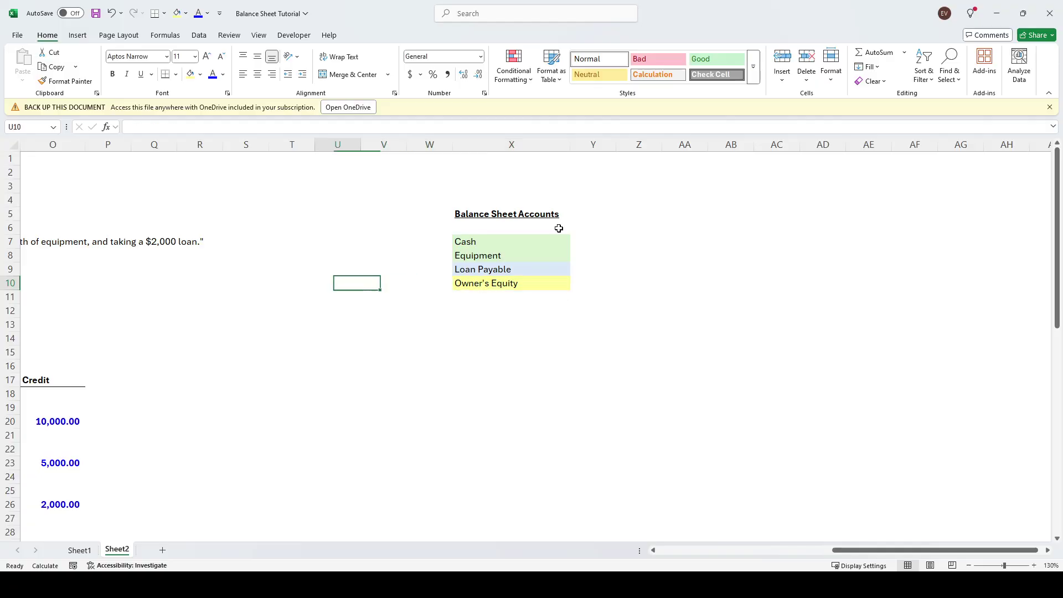
{"action": "key", "text": "Left"}
{"action": "key", "text": "Left"}
{"action": "key", "text": "Left"}
{"action": "key", "text": "Left"}
{"action": "key", "text": "Left"}
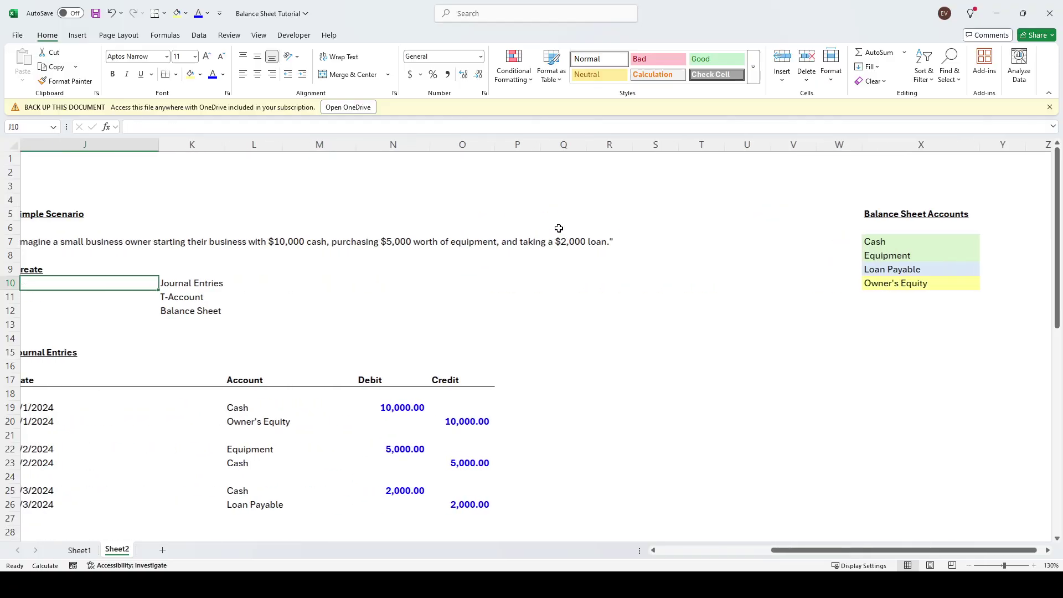
{"action": "key", "text": "Up"}
{"action": "key", "text": "Up"}
{"action": "key", "text": "Up"}
{"action": "key", "text": "Up"}
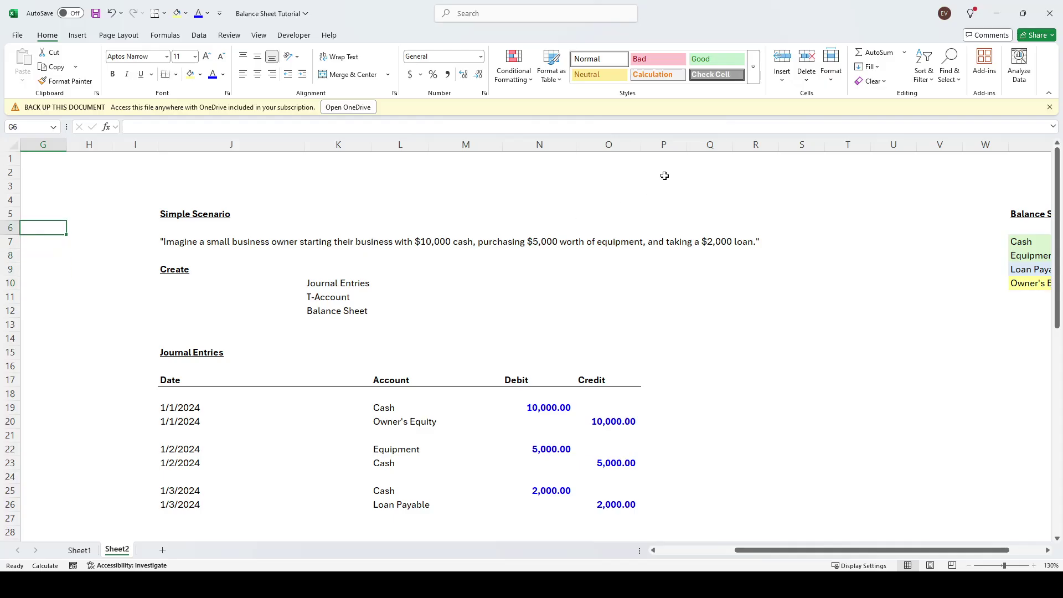
{"action": "key", "text": "Down"}
{"action": "key", "text": "Right"}
{"action": "key", "text": "Right"}
{"action": "key", "text": "Right"}
{"action": "key", "text": "Right"}
{"action": "key", "text": "Right"}
{"action": "key", "text": "Right"}
{"action": "key", "text": "Right"}
{"action": "key", "text": "Right"}
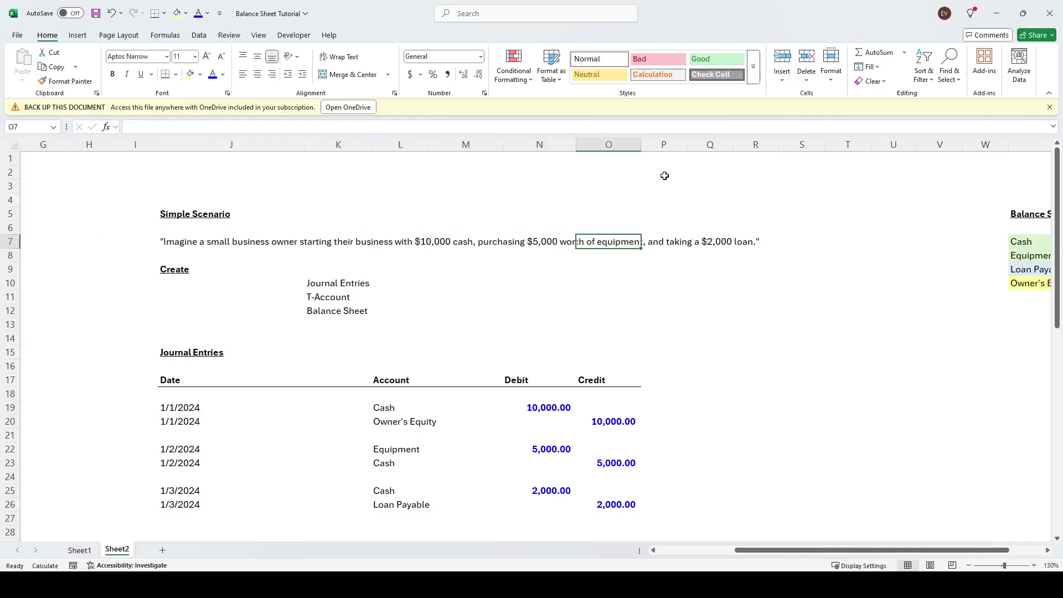
{"action": "key", "text": "Left"}
{"action": "key", "text": "Right"}
{"action": "key", "text": "Right"}
{"action": "key", "text": "Right"}
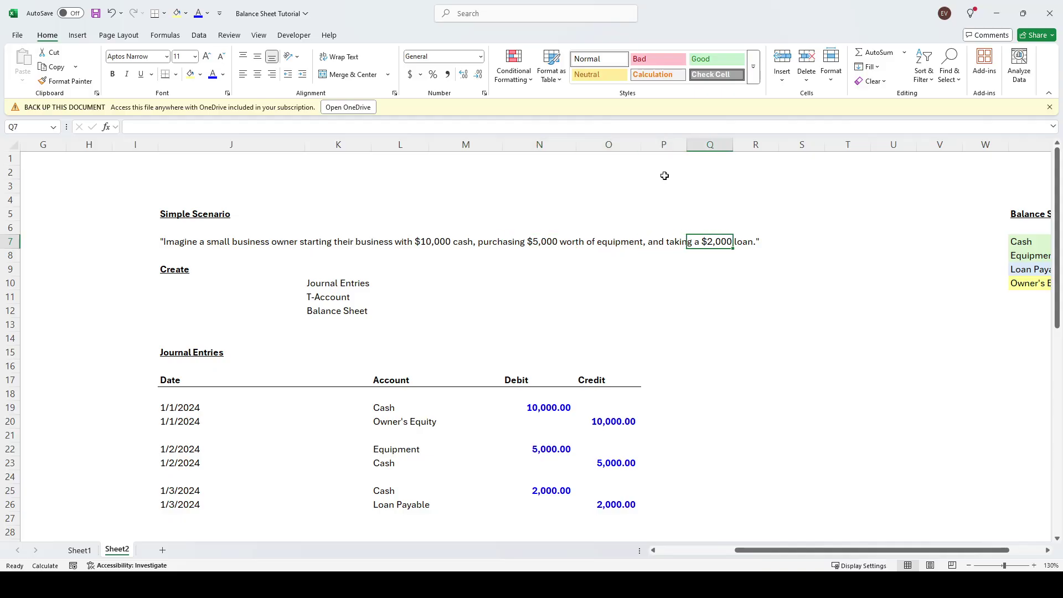
{"action": "key", "text": "Right"}
{"action": "key", "text": "Left"}
{"action": "key", "text": "Down"}
{"action": "key", "text": "Left"}
{"action": "key", "text": "Left"}
{"action": "key", "text": "Down"}
{"action": "key", "text": "Down"}
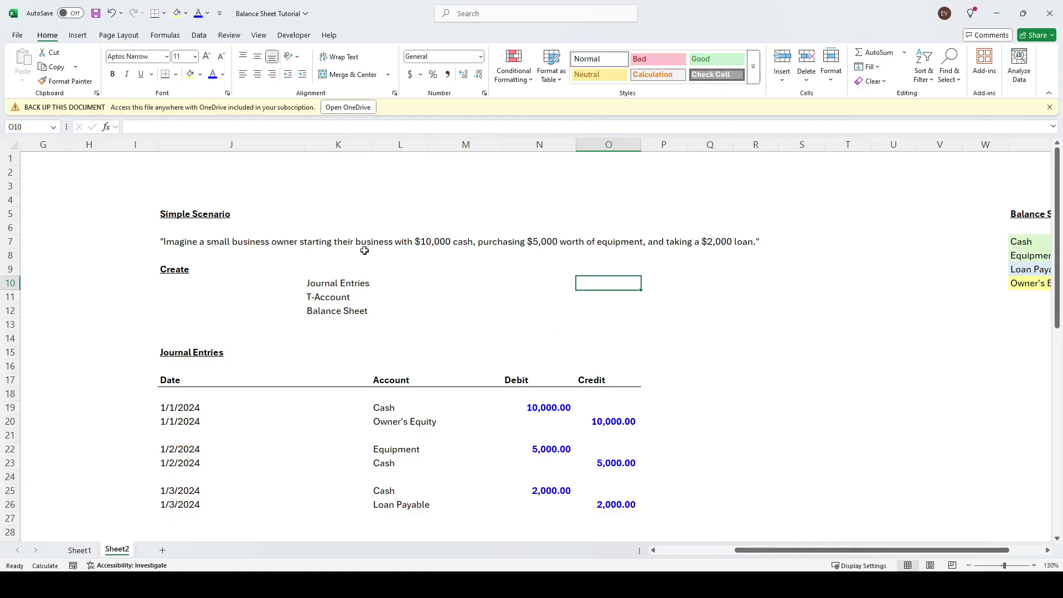
{"action": "left_click", "coordinate": [425, 242]}
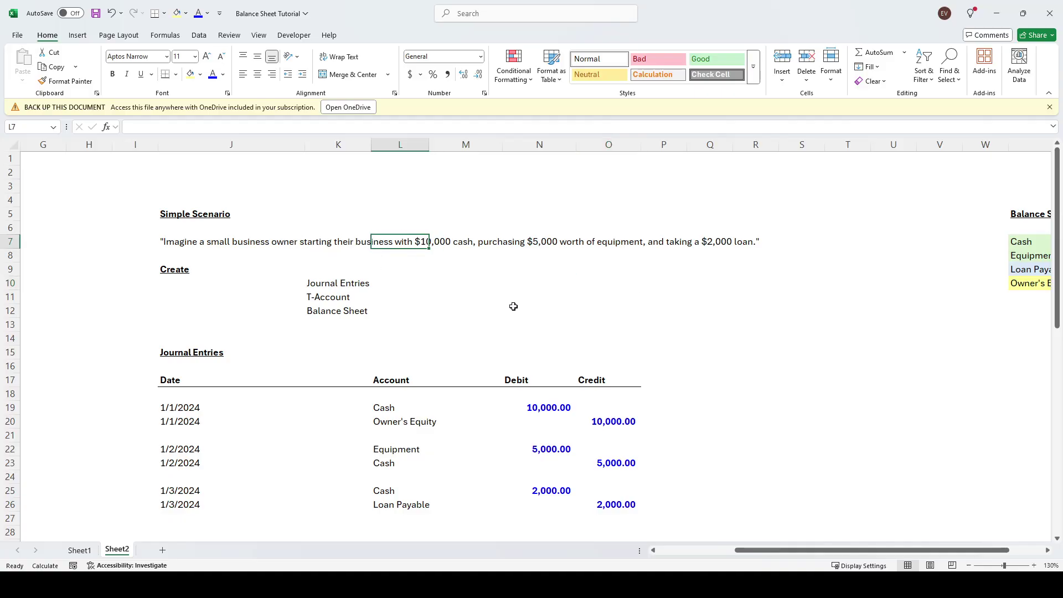
{"action": "left_click", "coordinate": [871, 374]}
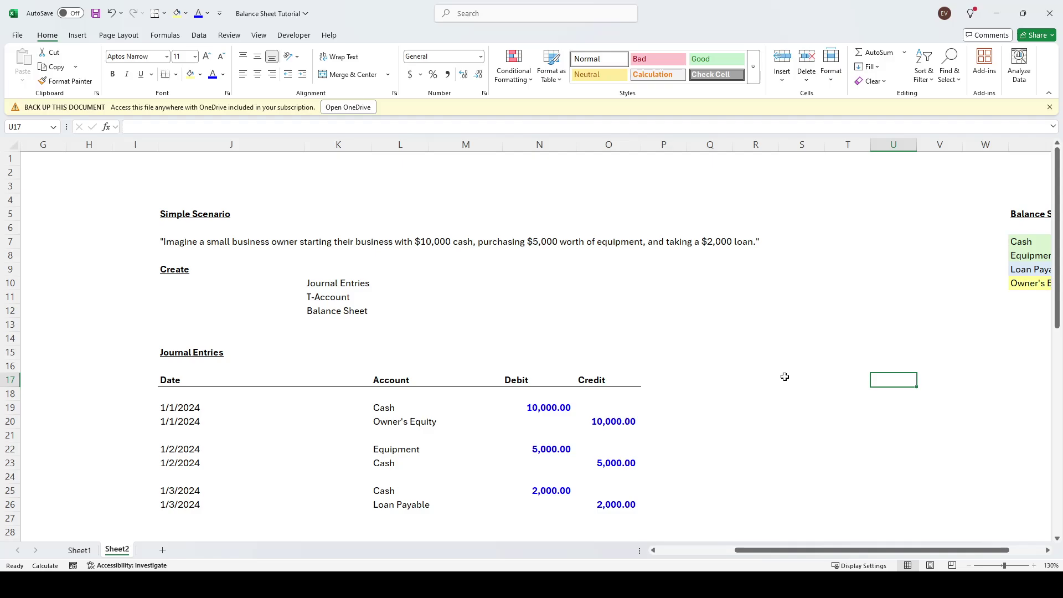
Step: Examine the first 1/1/2024 journal line in row 19: its date, Cash account and debit amount
{"action": "left_click", "coordinate": [212, 407]}
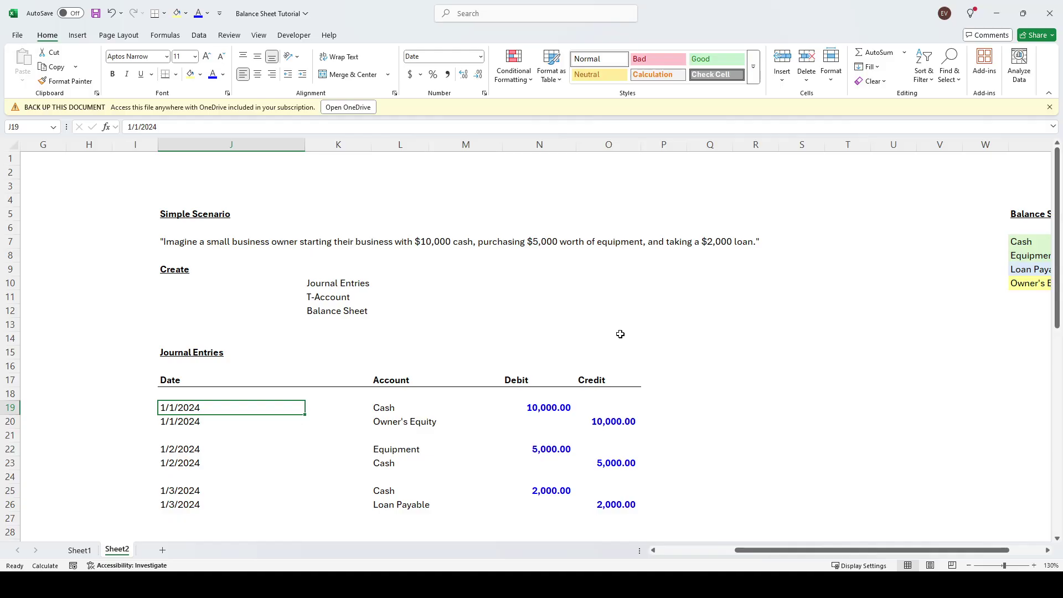
{"action": "key", "text": "Right"}
{"action": "key", "text": "Right"}
{"action": "key", "text": "Right"}
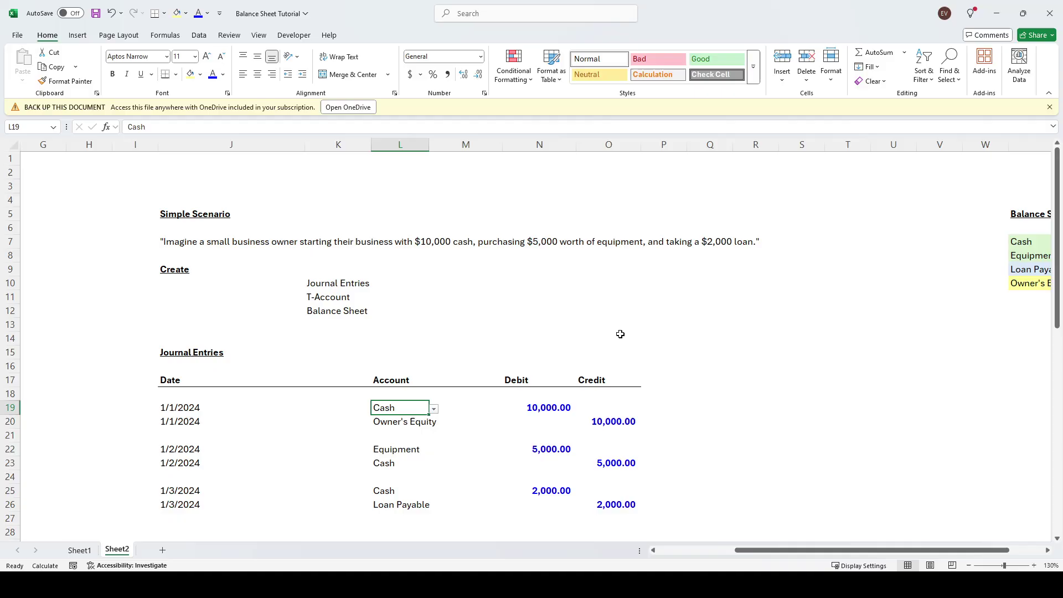
{"action": "key", "text": "Right"}
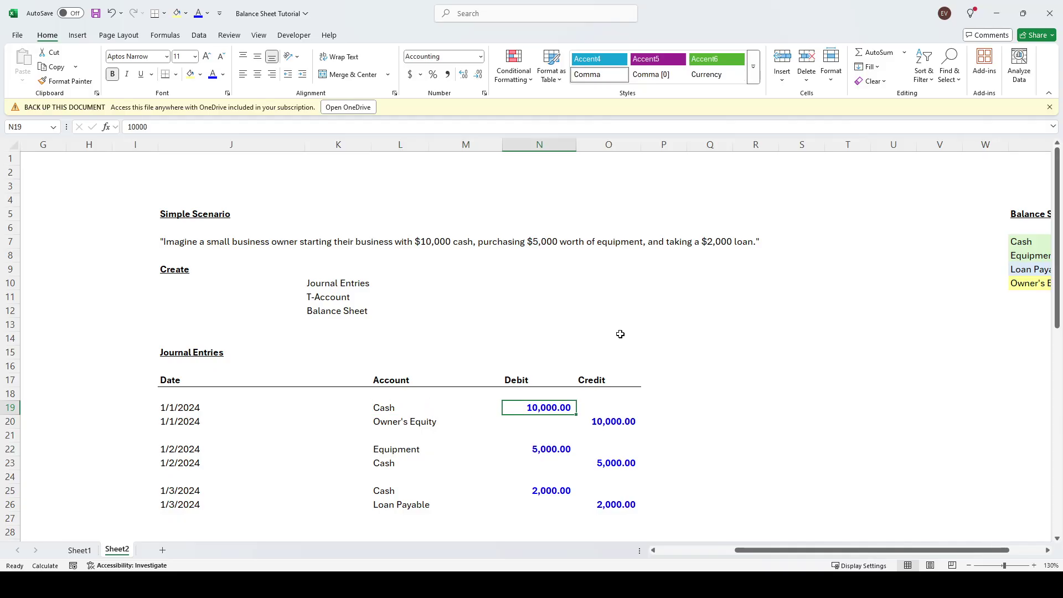
{"action": "key", "text": "Up"}
{"action": "key", "text": "Up"}
{"action": "key", "text": "Down"}
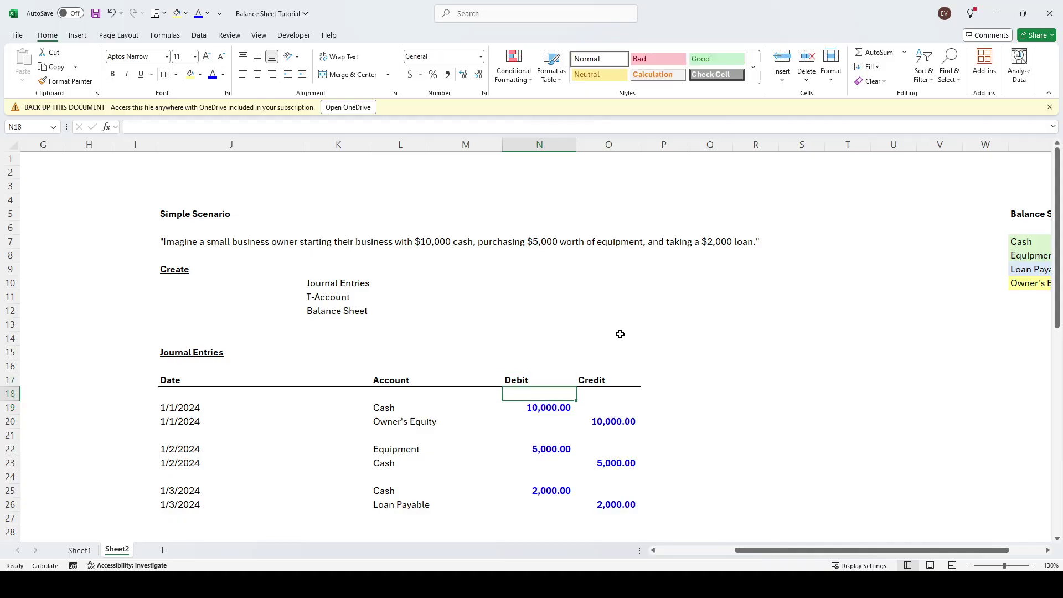
{"action": "key", "text": "Down"}
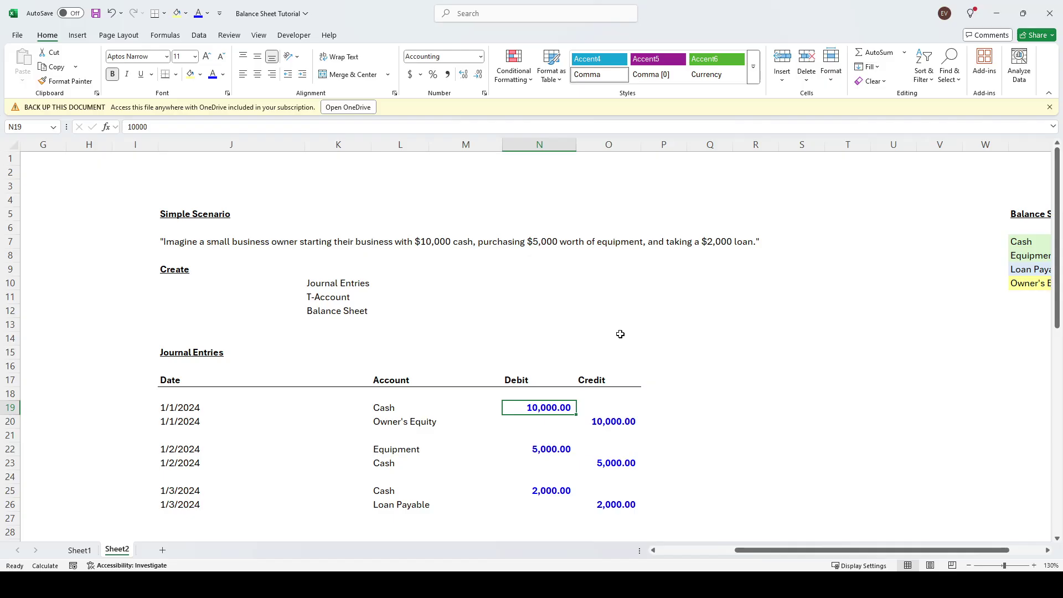
{"action": "key", "text": "Up"}
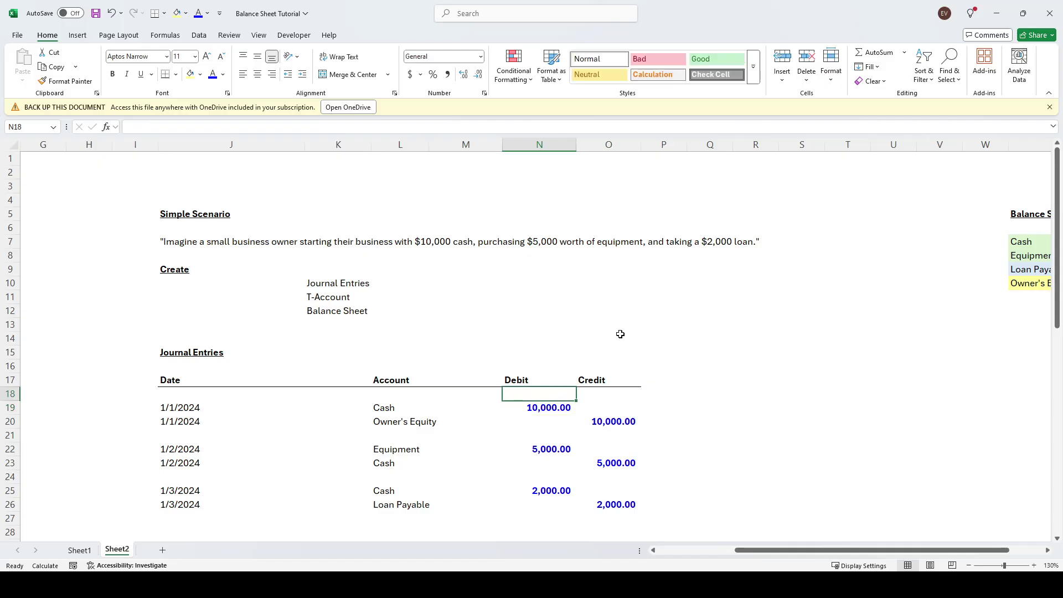
{"action": "key", "text": "Up"}
{"action": "key", "text": "Down"}
{"action": "key", "text": "Down"}
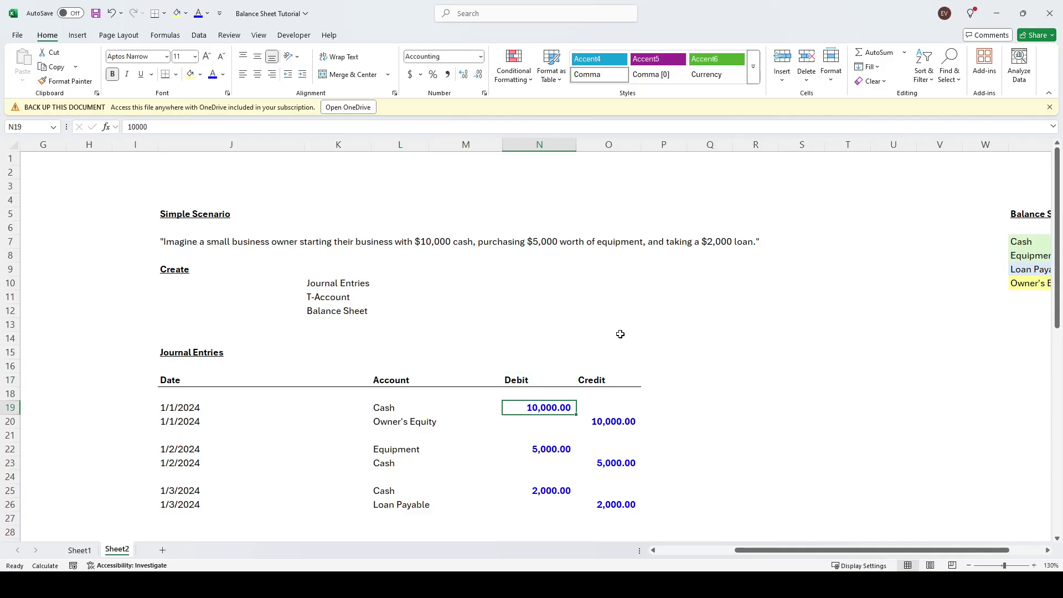
Step: Examine the Owner's Equity credit in row 20 and compare it with the Cash debit in row 19
{"action": "key", "text": "Right"}
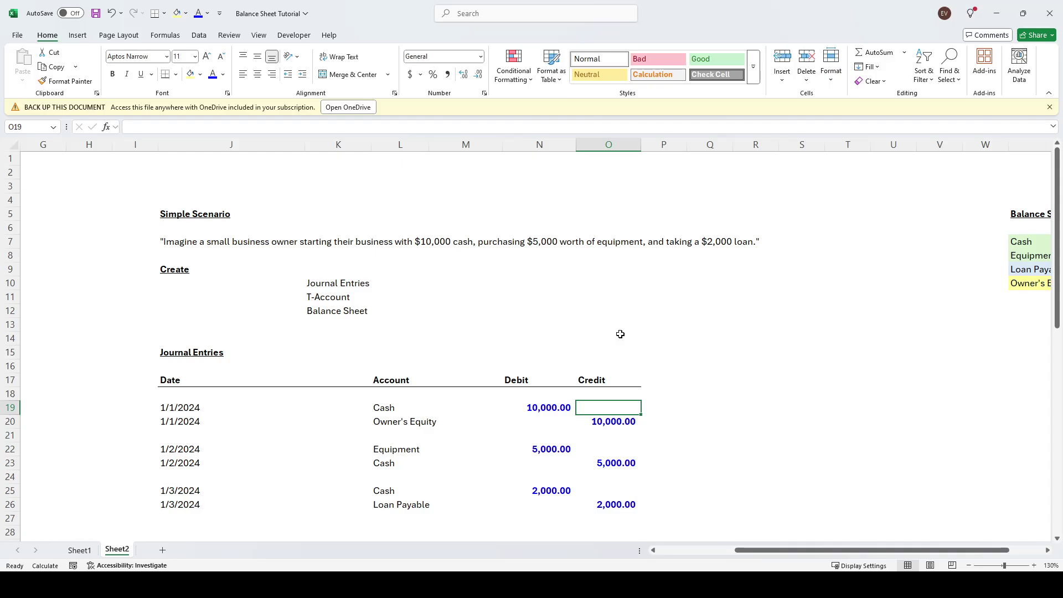
{"action": "key", "text": "Down"}
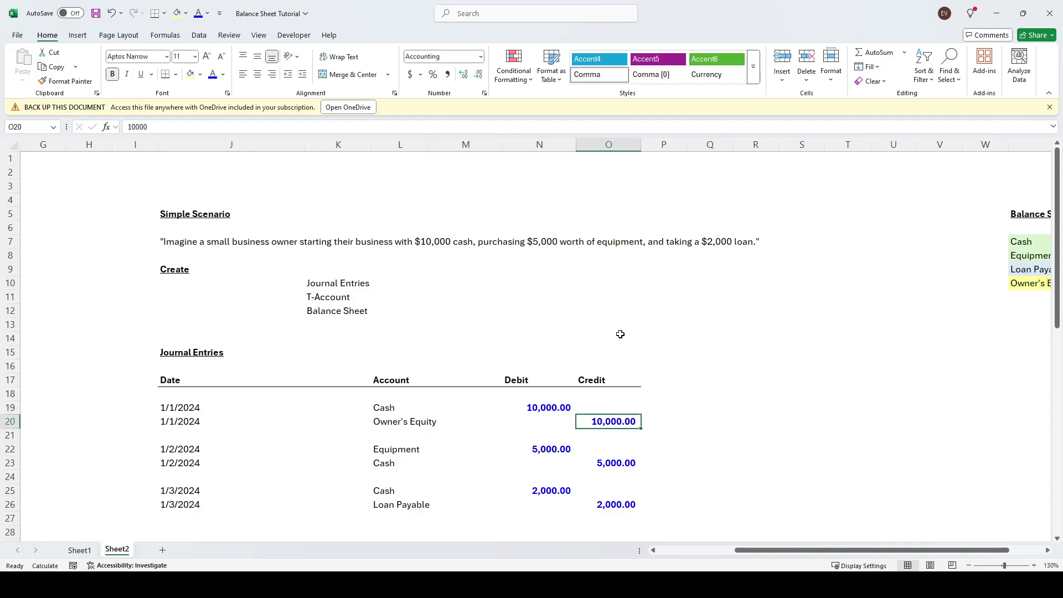
{"action": "key", "text": "Left"}
{"action": "key", "text": "Right"}
{"action": "key", "text": "Left"}
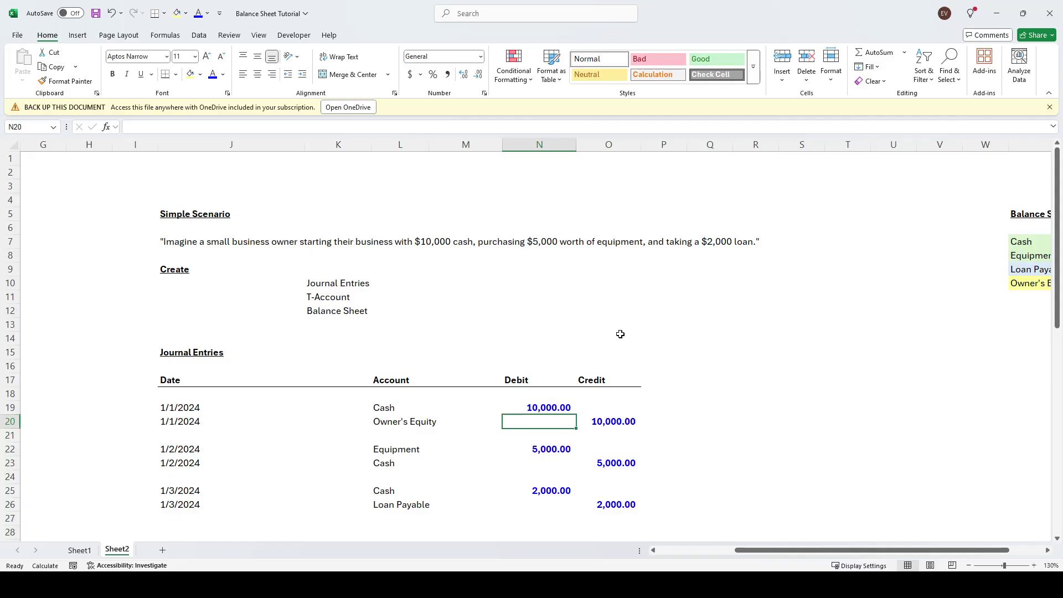
{"action": "key", "text": "Right"}
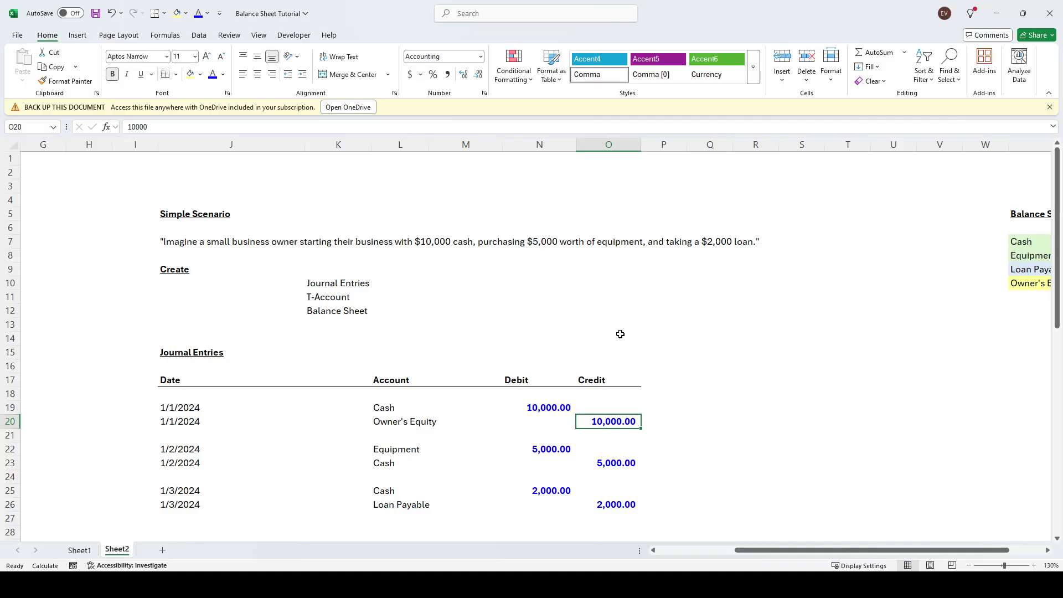
{"action": "key", "text": "Left"}
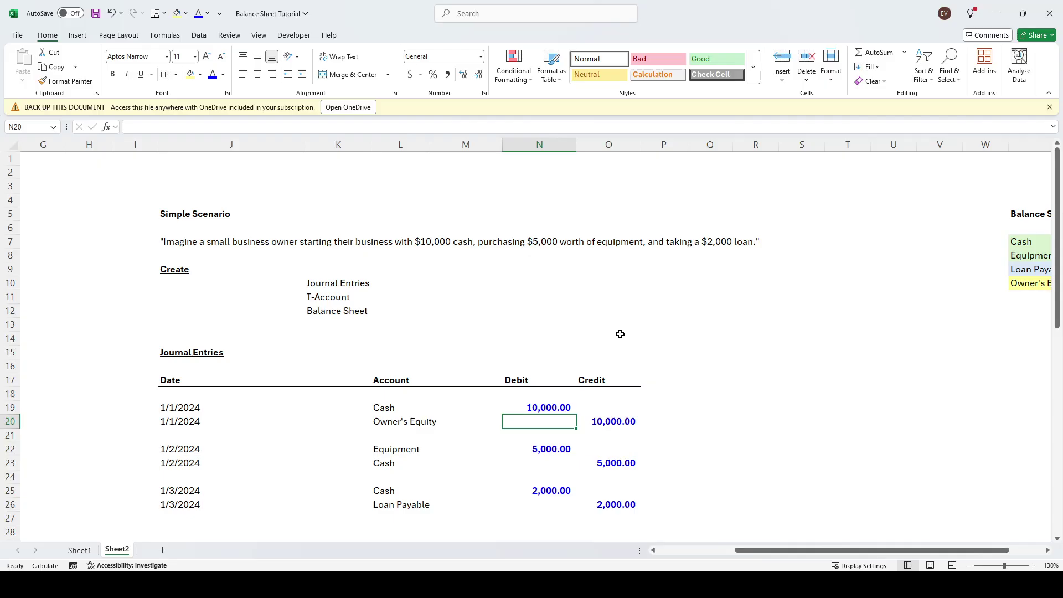
{"action": "key", "text": "Left"}
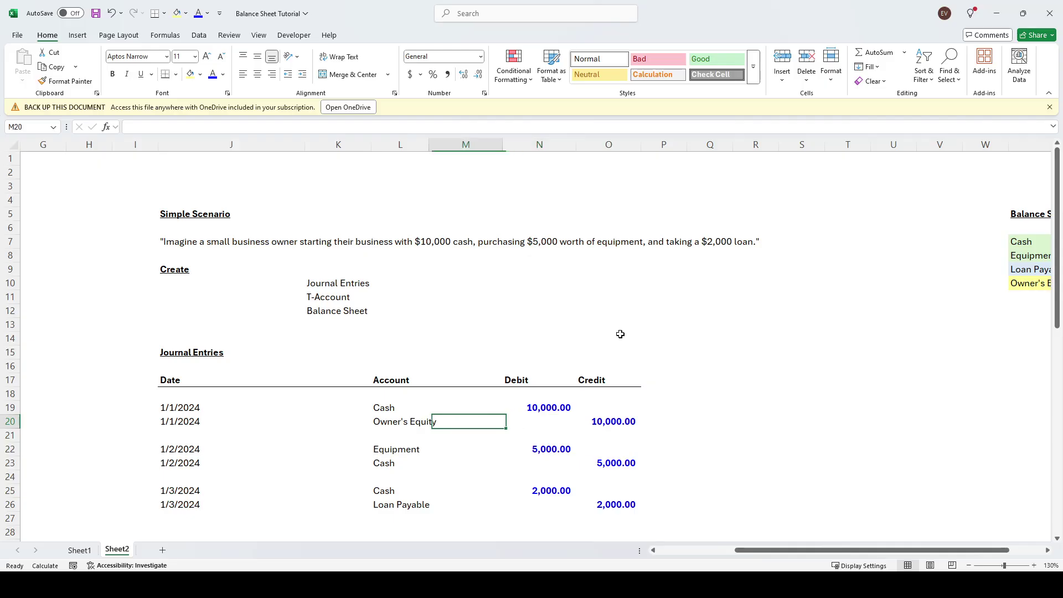
{"action": "key", "text": "Up"}
{"action": "key", "text": "Left"}
{"action": "key", "text": "Right"}
{"action": "key", "text": "Right"}
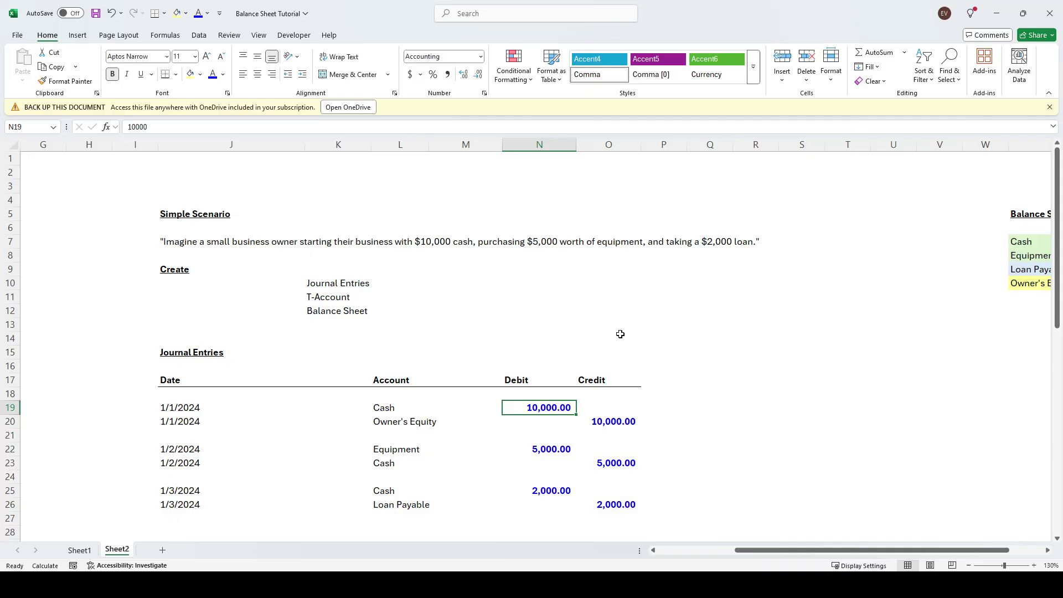
{"action": "key", "text": "Down"}
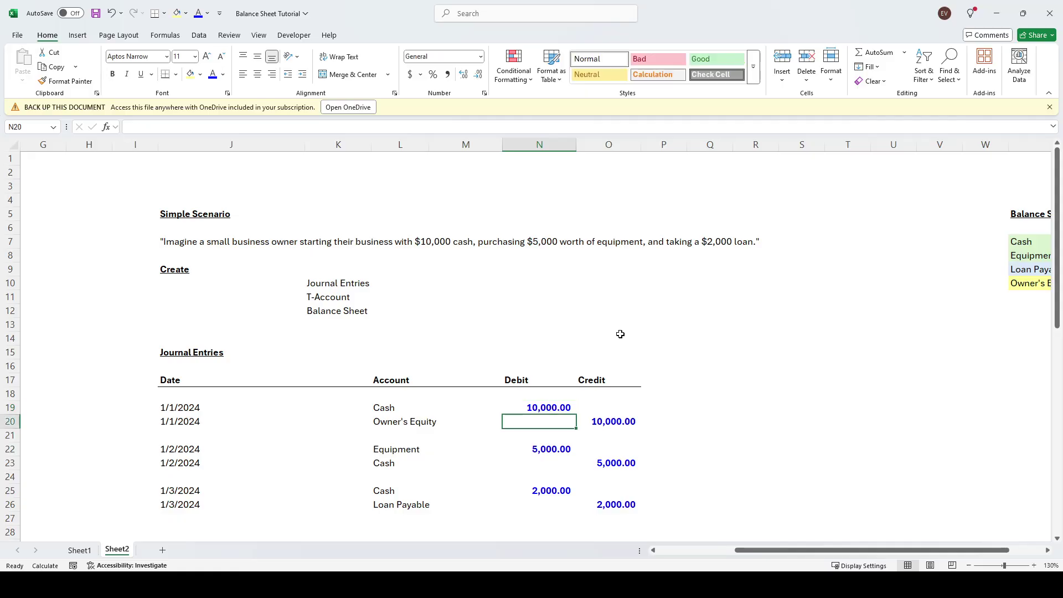
{"action": "key", "text": "Left"}
{"action": "key", "text": "Left"}
{"action": "key", "text": "Right"}
{"action": "key", "text": "Right"}
{"action": "key", "text": "Right"}
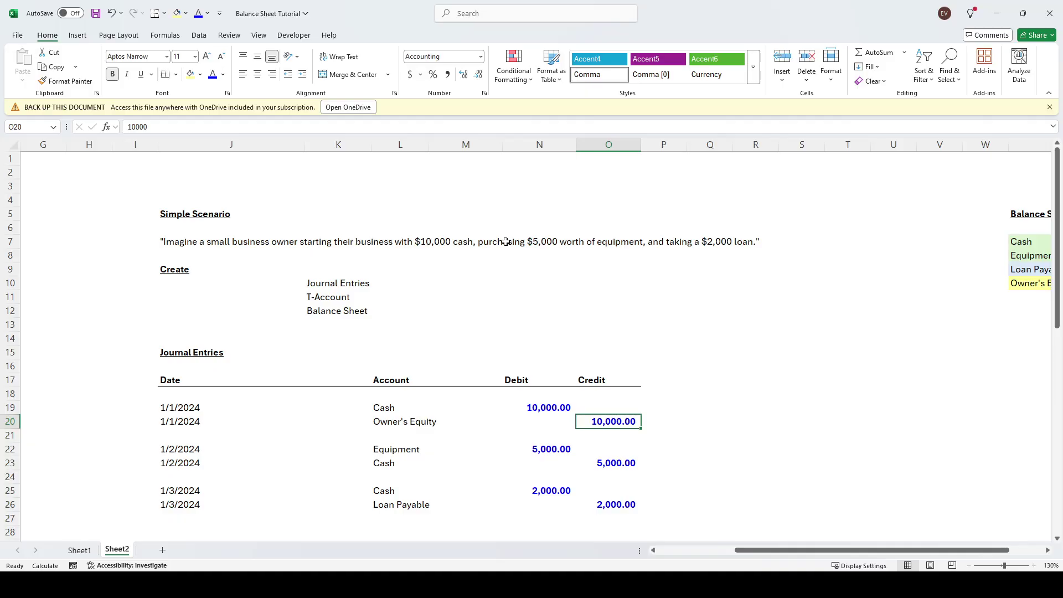
{"action": "left_click", "coordinate": [783, 392]}
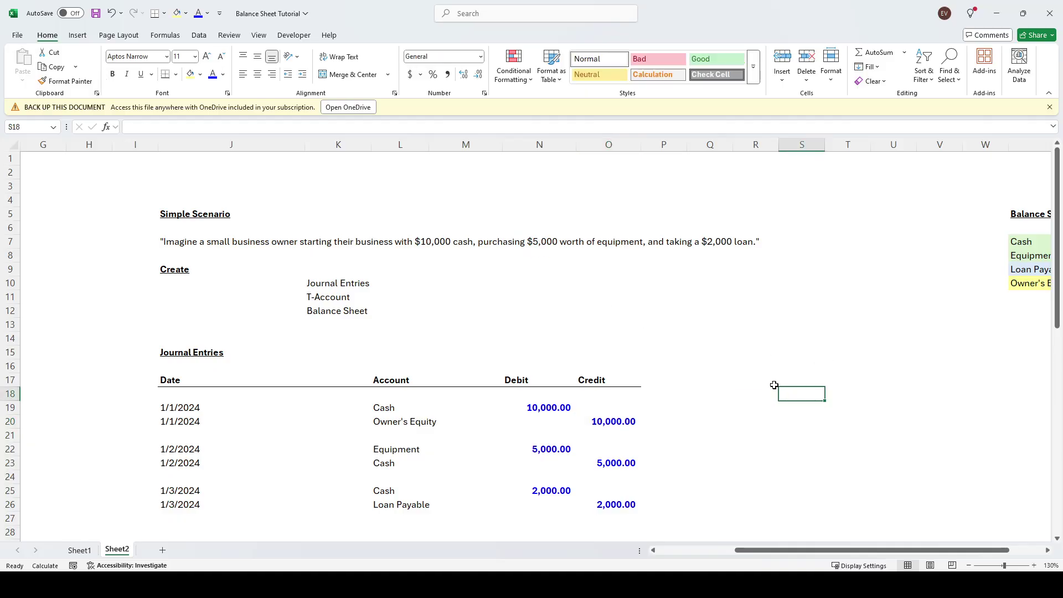
Step: Examine the 1/2/2024 Equipment line in row 22: its date, account name and debit amount
{"action": "scroll", "coordinate": [774, 384], "scroll_direction": "down", "scroll_amount": 2}
{"action": "left_click", "coordinate": [182, 367]}
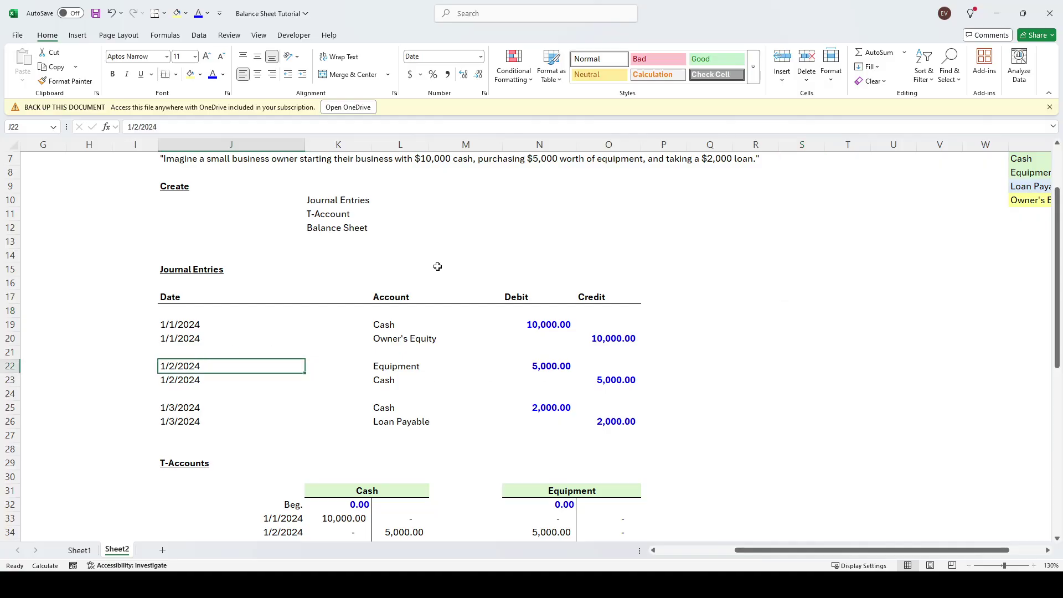
{"action": "key", "text": "Right"}
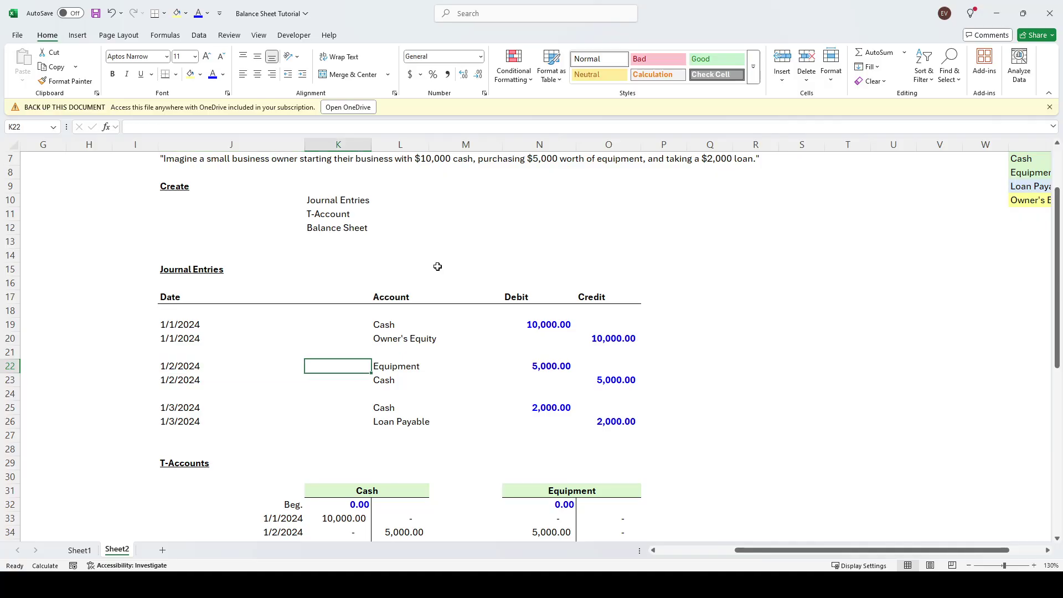
{"action": "key", "text": "Right"}
{"action": "key", "text": "Right"}
{"action": "key", "text": "Right"}
{"action": "key", "text": "Right"}
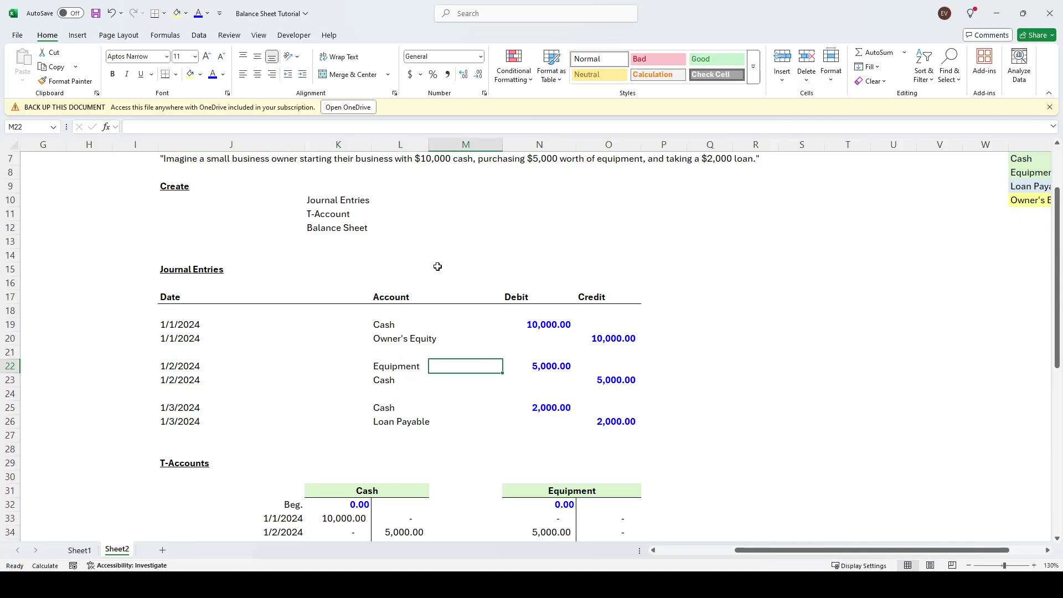
{"action": "key", "text": "Left"}
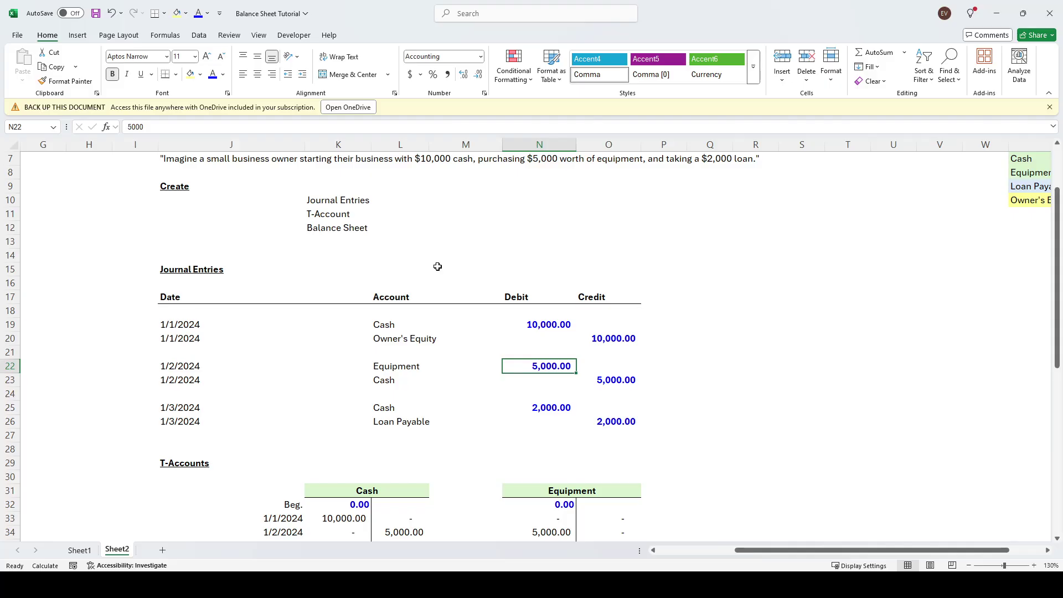
Step: Compare the Cash credit in row 23 with the Equipment debit in row 22
{"action": "key", "text": "Down"}
{"action": "key", "text": "Right"}
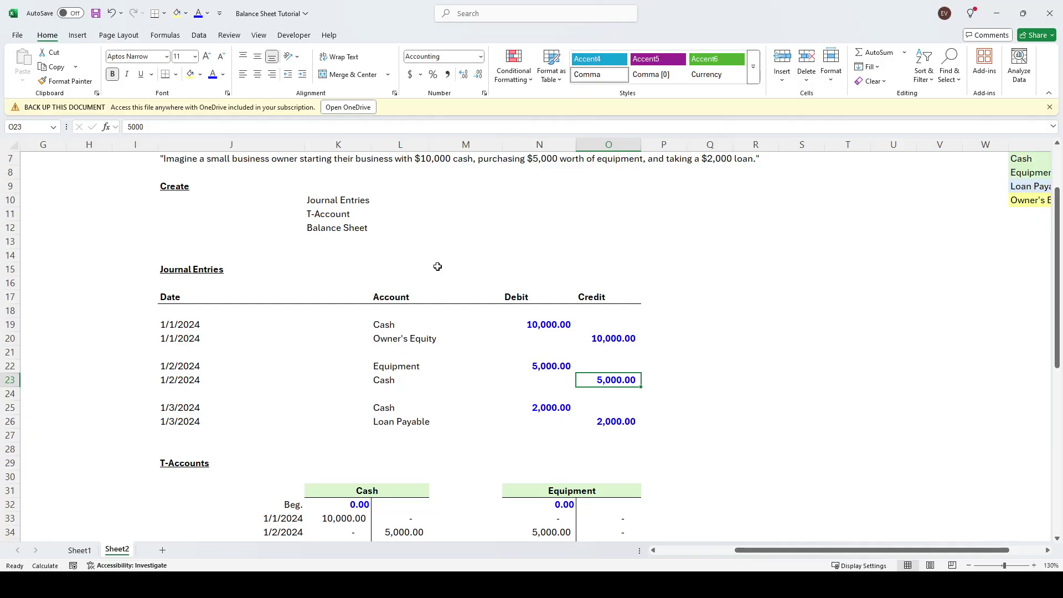
{"action": "key", "text": "Left"}
{"action": "key", "text": "Left"}
{"action": "key", "text": "Right"}
{"action": "key", "text": "Up"}
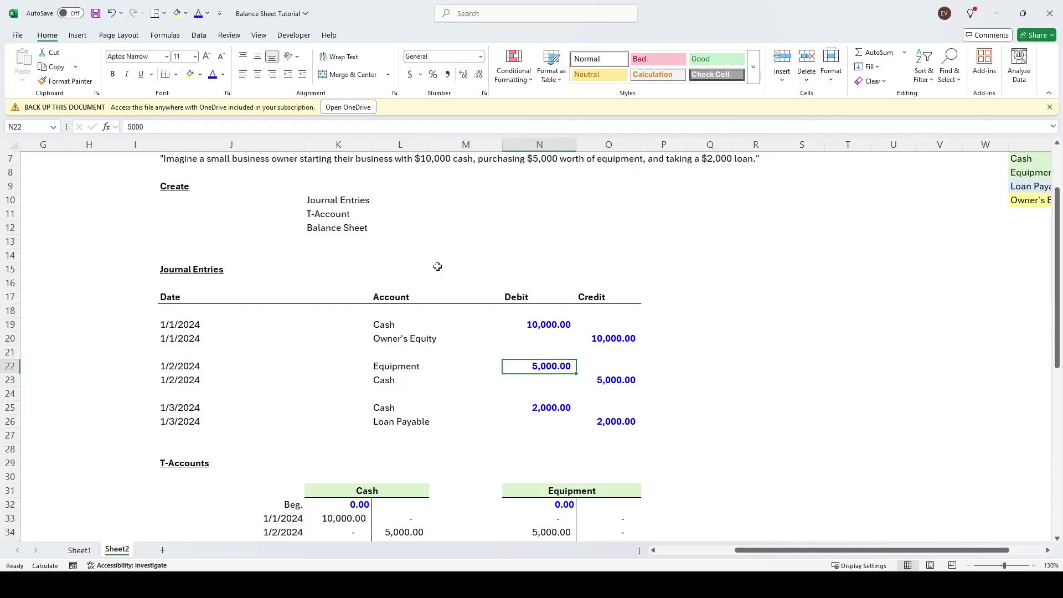
Step: Go over the 1/2/2024 Cash line in row 23, matching its account name to the credit amount
{"action": "key", "text": "Down"}
{"action": "key", "text": "Left"}
{"action": "key", "text": "Left"}
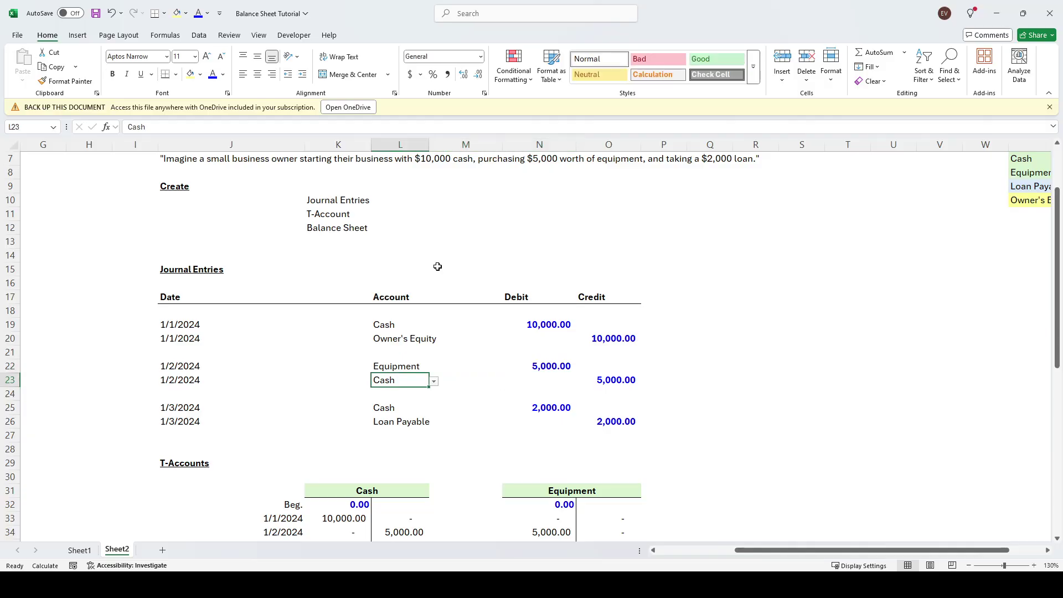
{"action": "key", "text": "Right"}
{"action": "key", "text": "Right"}
{"action": "key", "text": "Right"}
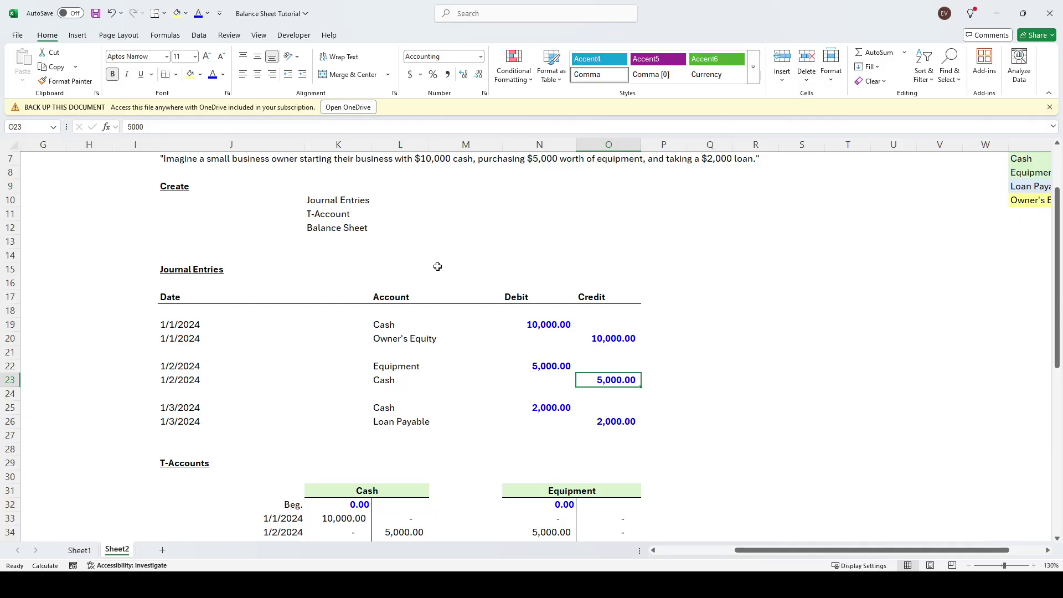
{"action": "key", "text": "Left"}
{"action": "key", "text": "Left"}
{"action": "key", "text": "Left"}
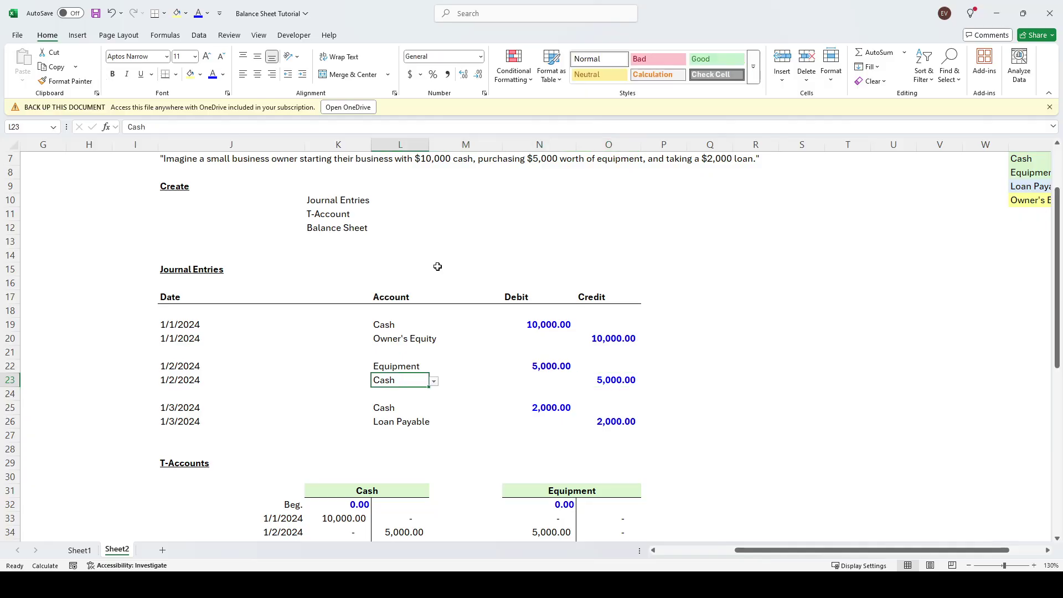
{"action": "key", "text": "Right"}
{"action": "key", "text": "Right"}
{"action": "key", "text": "Right"}
{"action": "key", "text": "Right"}
{"action": "key", "text": "Left"}
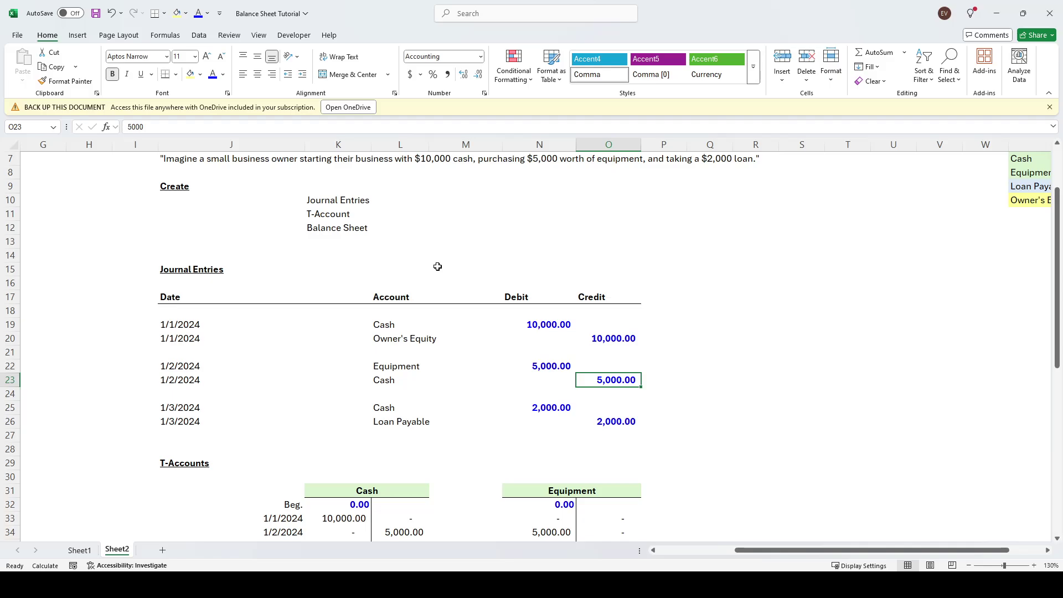
Step: Reread the loan part of the scenario sentence and examine the matching 1/3/2024 Cash debit in row 25
{"action": "scroll", "coordinate": [722, 363], "scroll_direction": "up", "scroll_amount": 2}
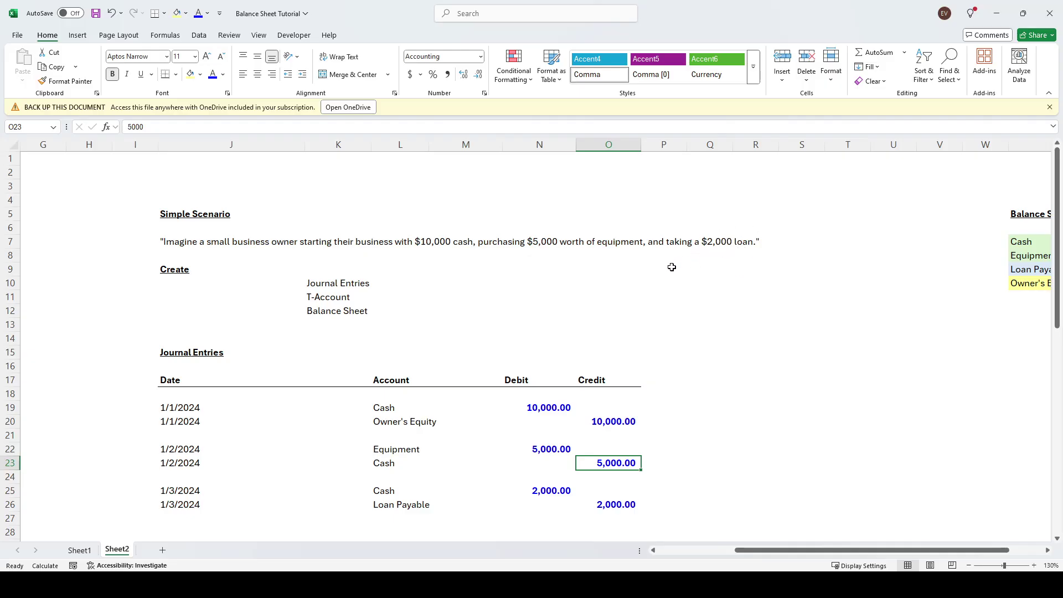
{"action": "scroll", "coordinate": [672, 268], "scroll_direction": "down", "scroll_amount": 3}
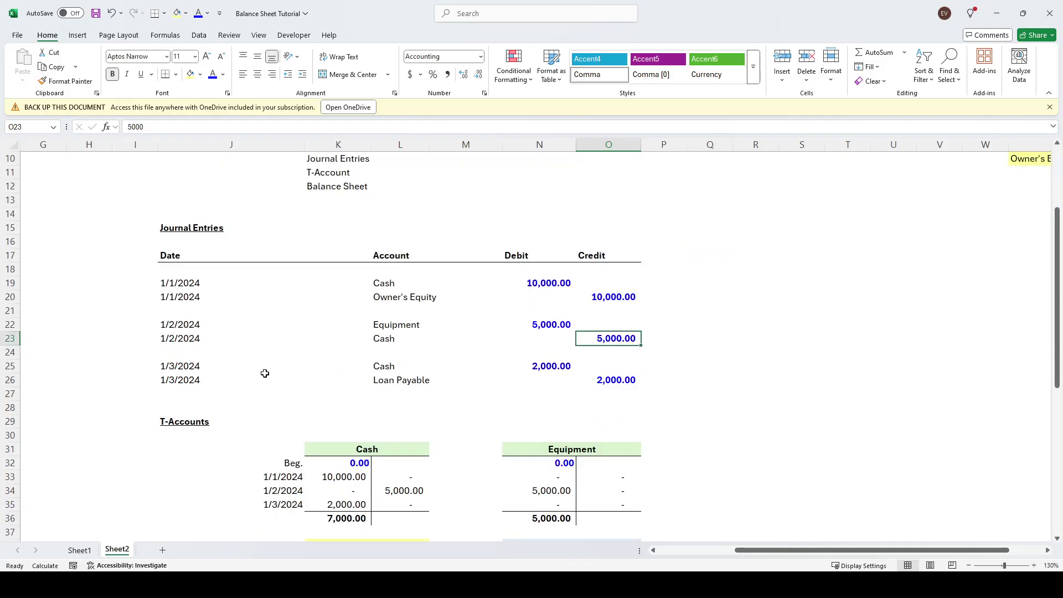
{"action": "key", "text": "Down"}
{"action": "key", "text": "Left"}
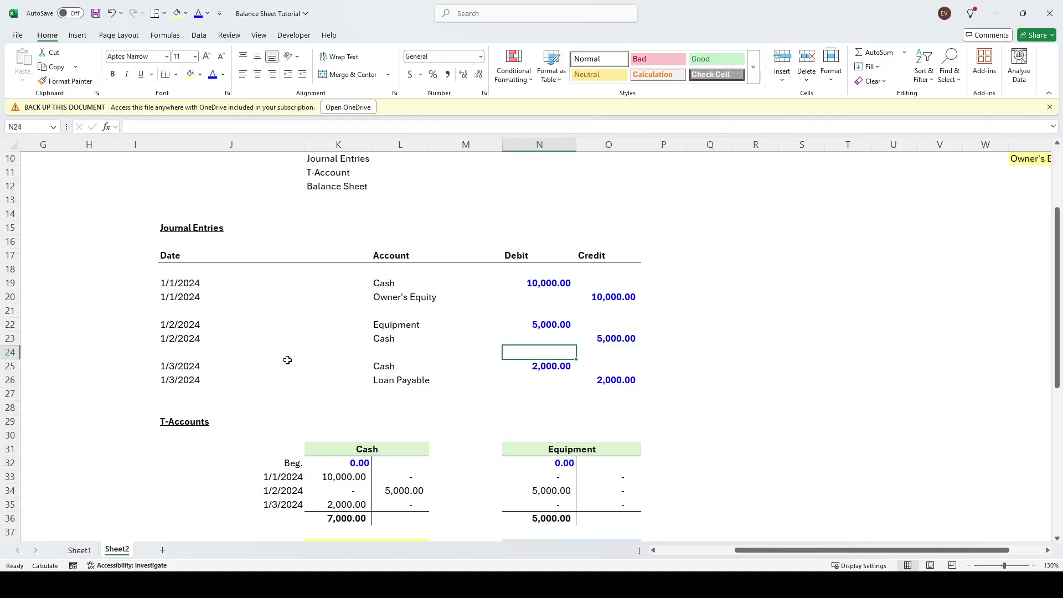
{"action": "key", "text": "Down"}
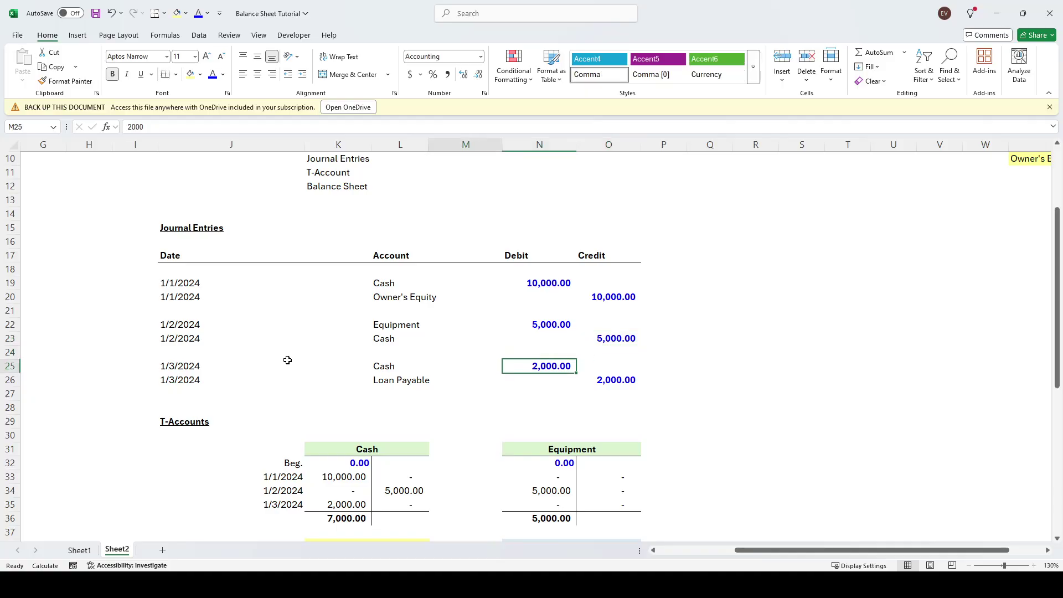
{"action": "key", "text": "Left"}
{"action": "key", "text": "Left"}
{"action": "key", "text": "Right"}
{"action": "key", "text": "Right"}
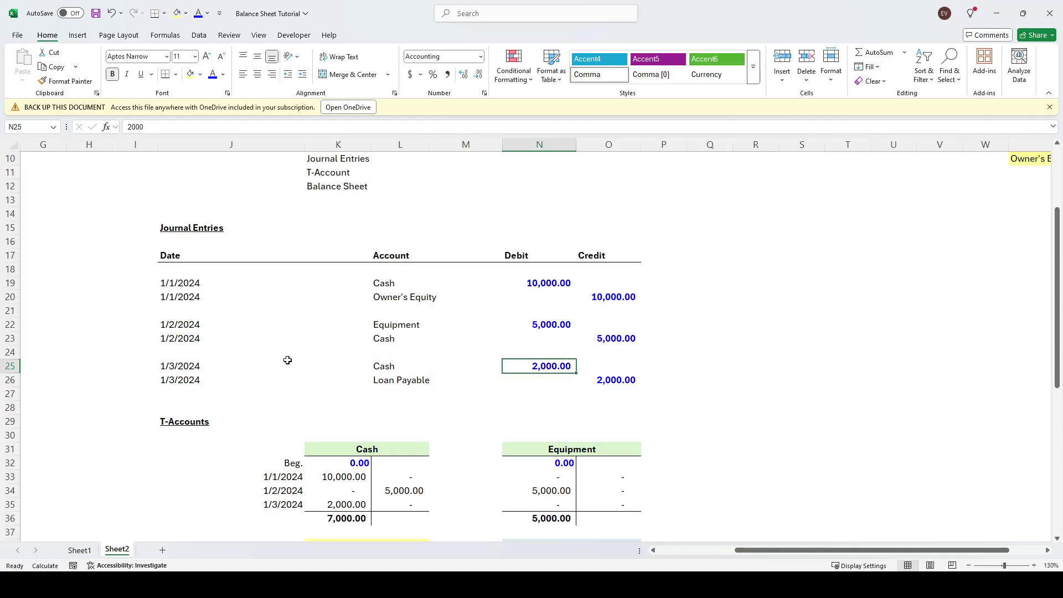
Step: Examine the Loan Payable credit in row 26 against the Cash debit in row 25
{"action": "key", "text": "Down"}
{"action": "key", "text": "Up"}
{"action": "key", "text": "Down"}
{"action": "key", "text": "Left"}
{"action": "key", "text": "Left"}
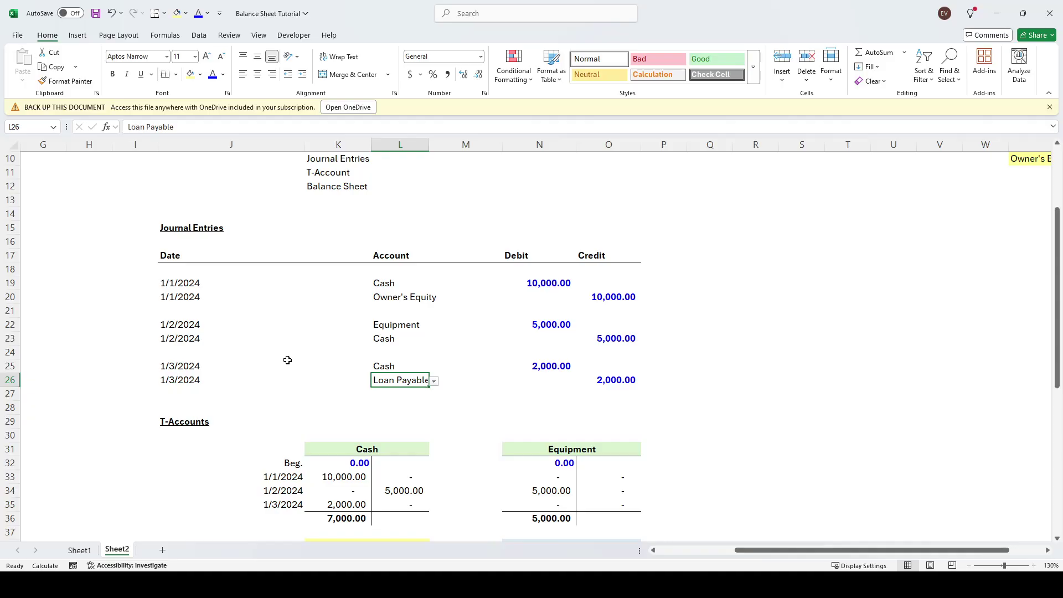
{"action": "key", "text": "Right"}
{"action": "key", "text": "Right"}
{"action": "key", "text": "Right"}
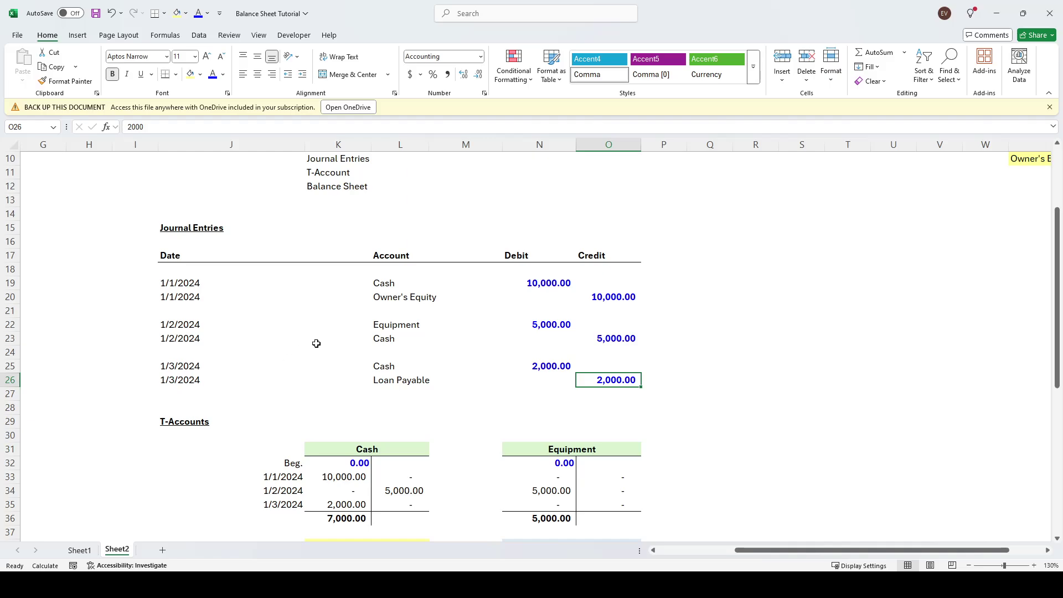
Step: Look over the Cash, Equipment, Loan Payable and Owner's Equity T-accounts in rows 31 to 43
{"action": "scroll", "coordinate": [344, 350], "scroll_direction": "down", "scroll_amount": 1}
{"action": "scroll", "coordinate": [343, 351], "scroll_direction": "down", "scroll_amount": 2}
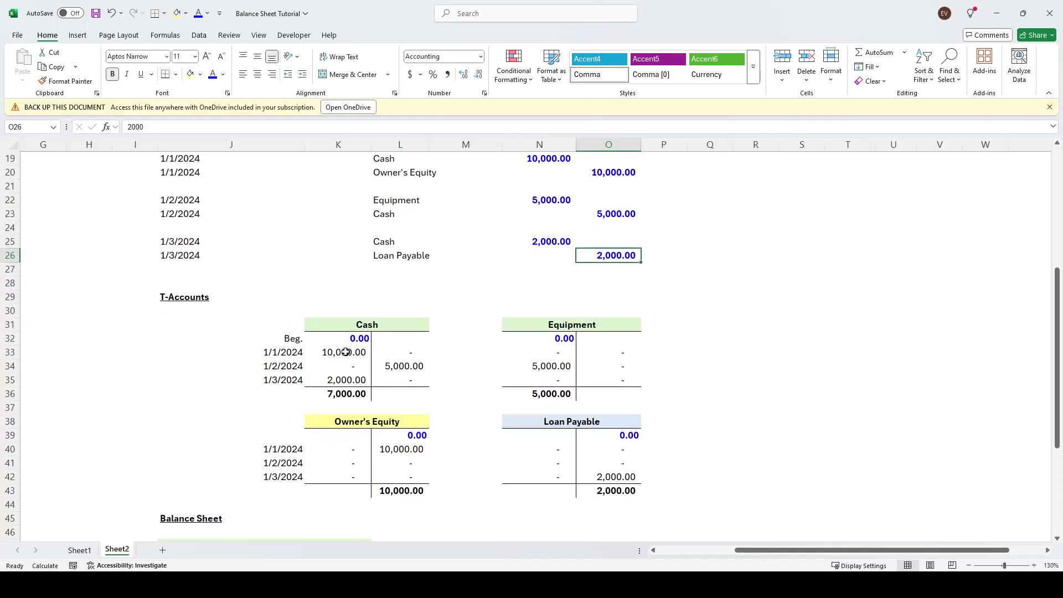
{"action": "scroll", "coordinate": [345, 352], "scroll_direction": "down", "scroll_amount": 1}
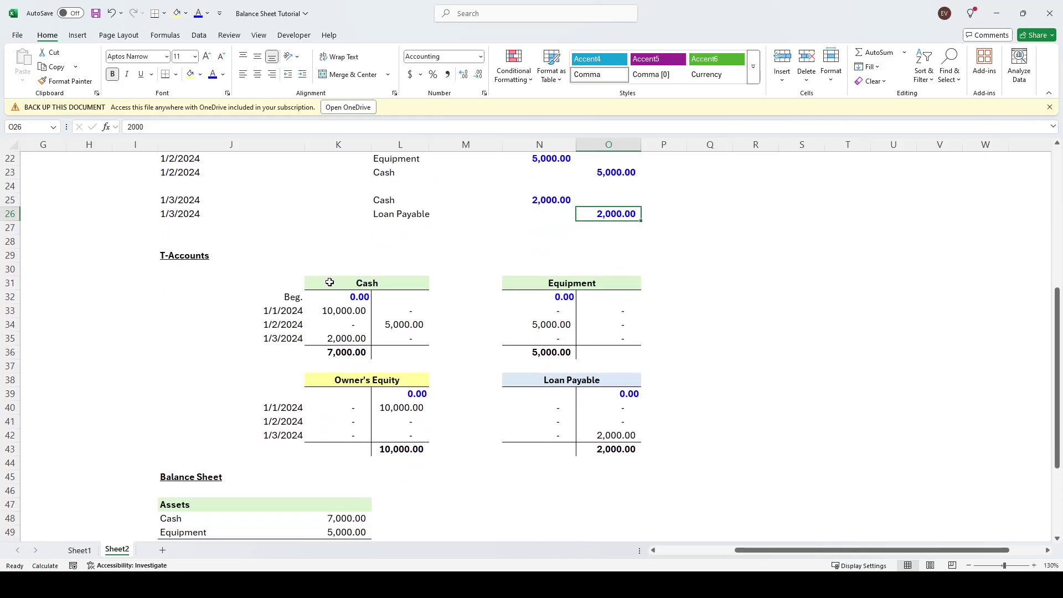
{"action": "left_click_drag", "start_coordinate": [329, 282], "coordinate": [624, 353]}
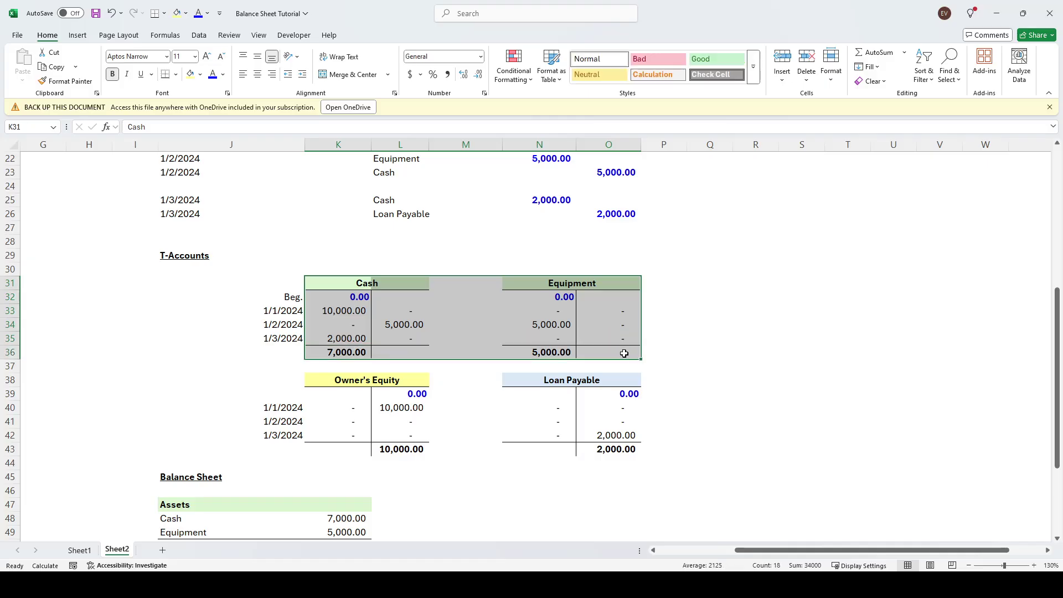
{"action": "left_click", "coordinate": [796, 313]}
{"action": "left_click_drag", "start_coordinate": [525, 381], "coordinate": [553, 449]}
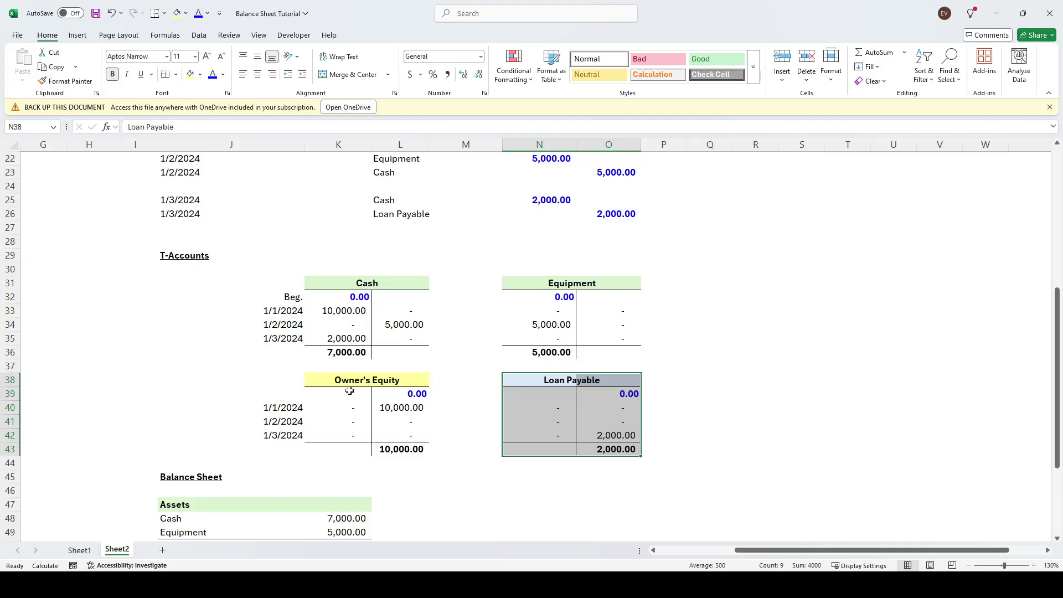
{"action": "left_click_drag", "start_coordinate": [329, 378], "coordinate": [420, 453]}
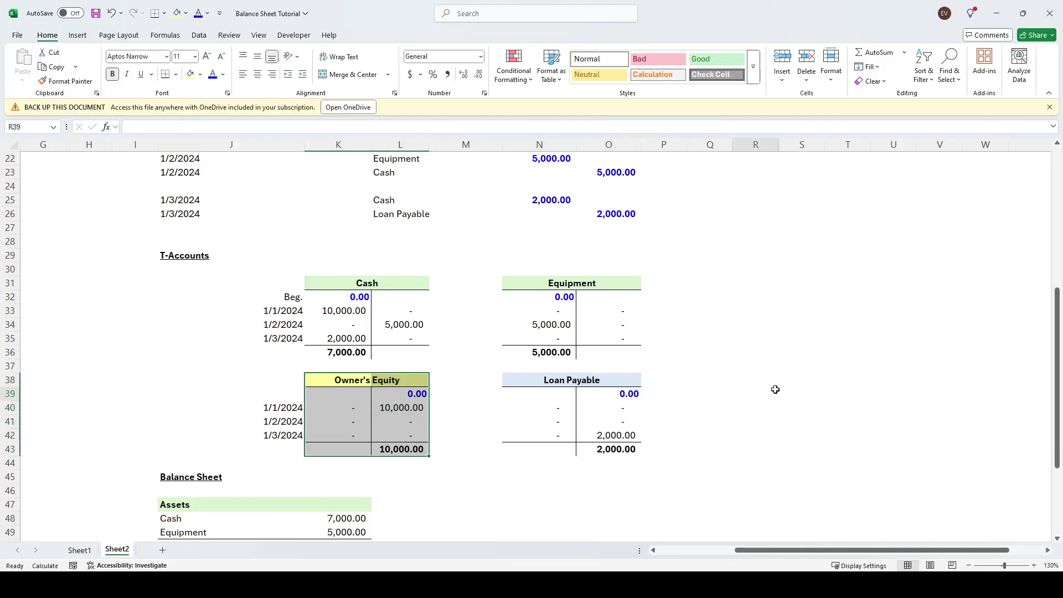
{"action": "left_click", "coordinate": [734, 394]}
Step: Inspect the SUMIFS formula behind the 1/1/2024 debit of the Cash T-account in K33
{"action": "scroll", "coordinate": [734, 393], "scroll_direction": "up", "scroll_amount": 3}
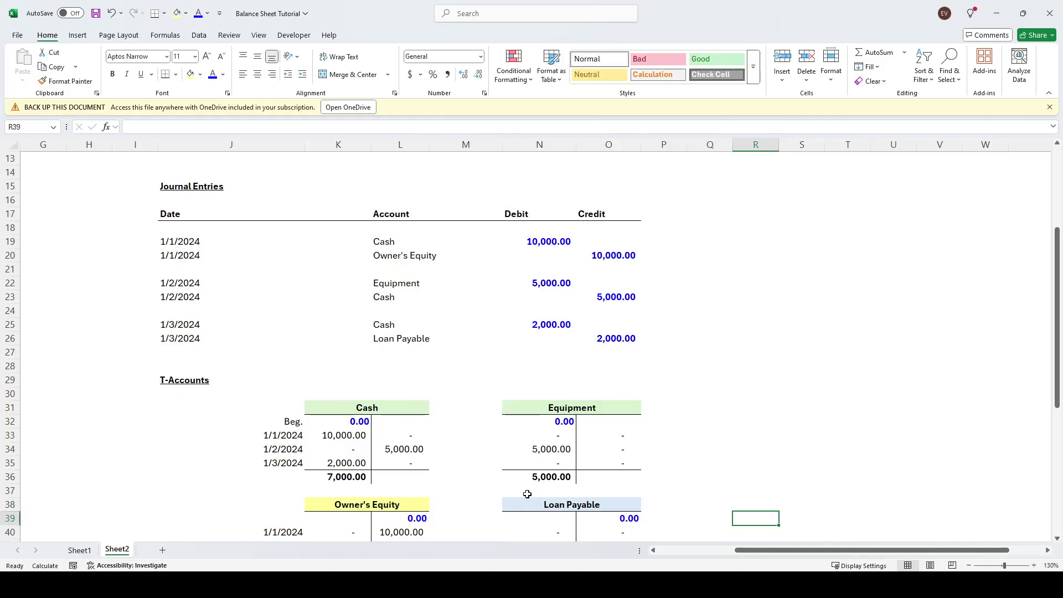
{"action": "key", "text": "Left"}
{"action": "key", "text": "Left"}
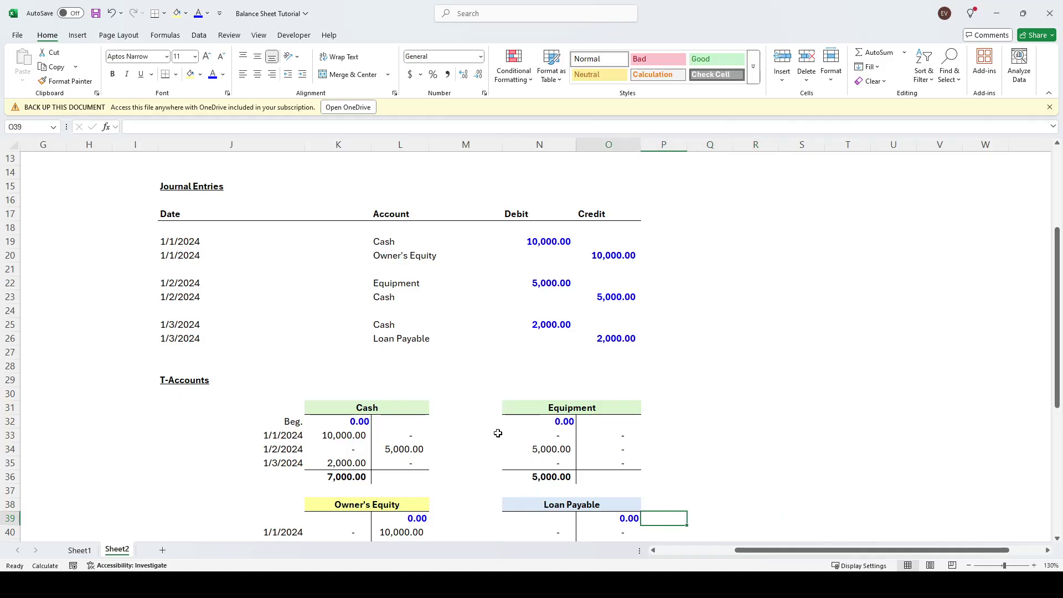
{"action": "key", "text": "Up"}
{"action": "key", "text": "Left"}
{"action": "key", "text": "Left"}
{"action": "key", "text": "Up"}
{"action": "key", "text": "Up"}
{"action": "key", "text": "Up"}
{"action": "key", "text": "Up"}
{"action": "key", "text": "Left"}
{"action": "key", "text": "Left"}
{"action": "key", "text": "Left"}
{"action": "key", "text": "Up"}
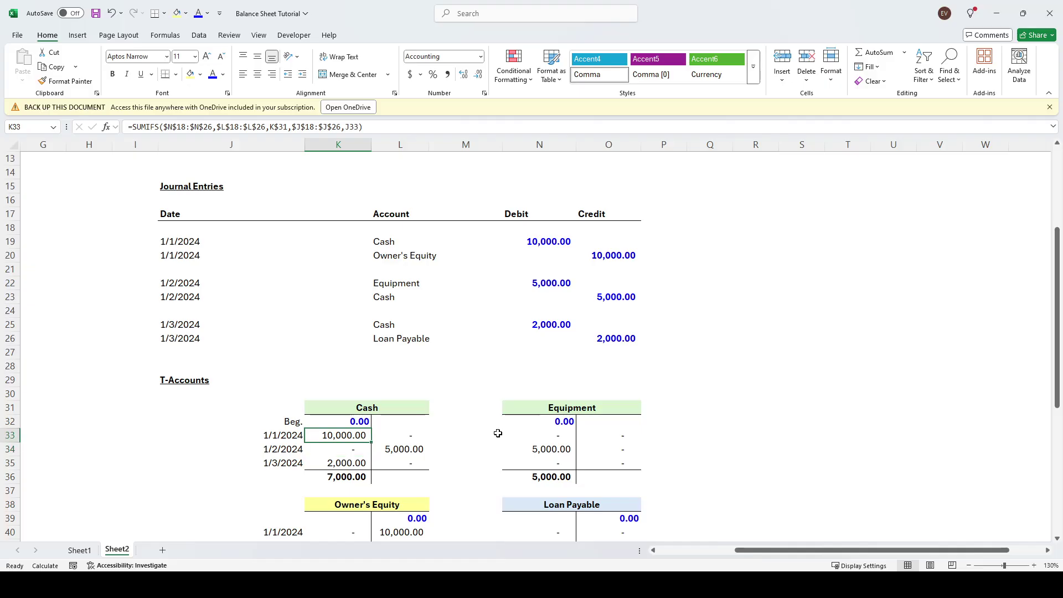
Step: Fill the journal's Cash debits in N19 and N25 with yellow and match them to the Cash T-account debits in K33:K35
{"action": "left_click", "coordinate": [551, 242]}
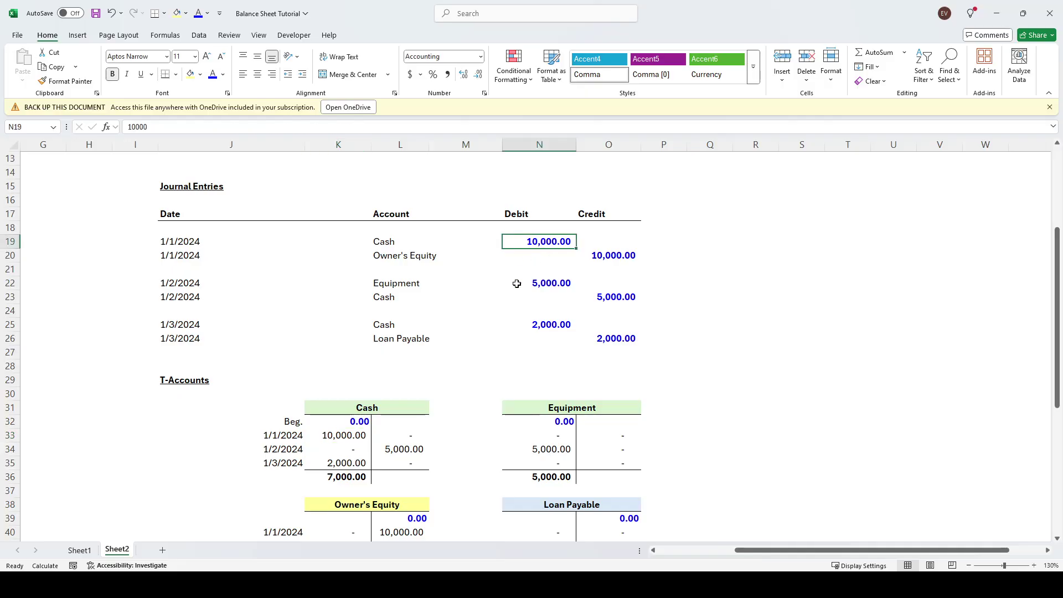
{"action": "left_click", "coordinate": [191, 74]}
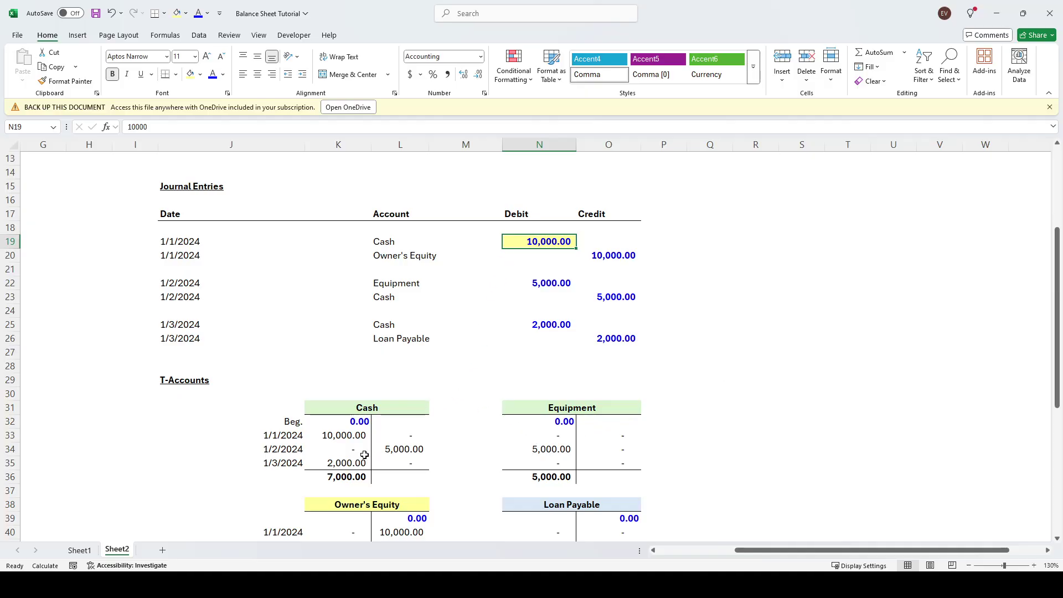
{"action": "left_click", "coordinate": [344, 463]}
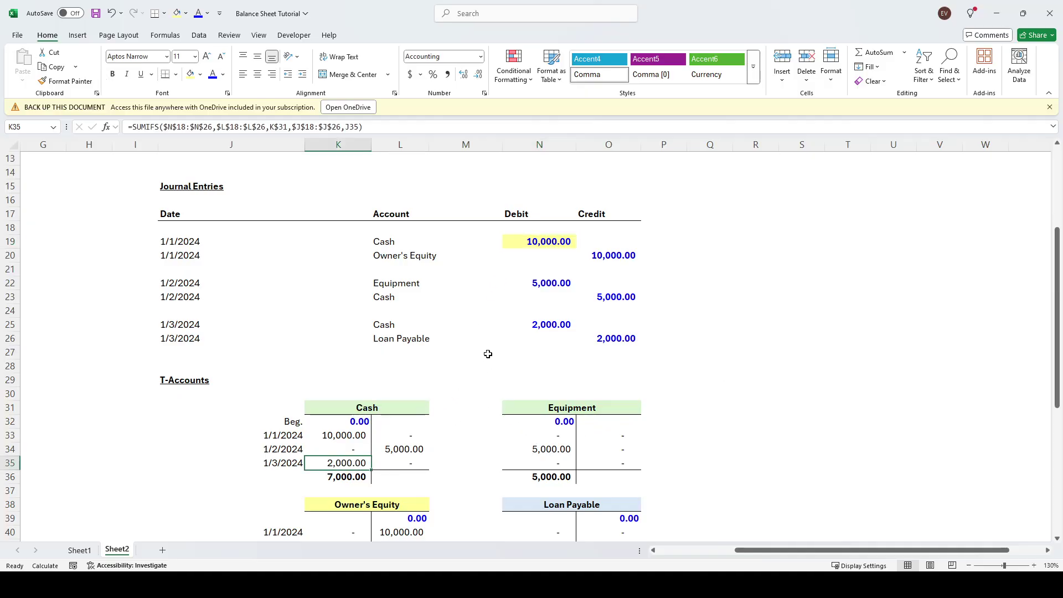
{"action": "left_click", "coordinate": [517, 327]}
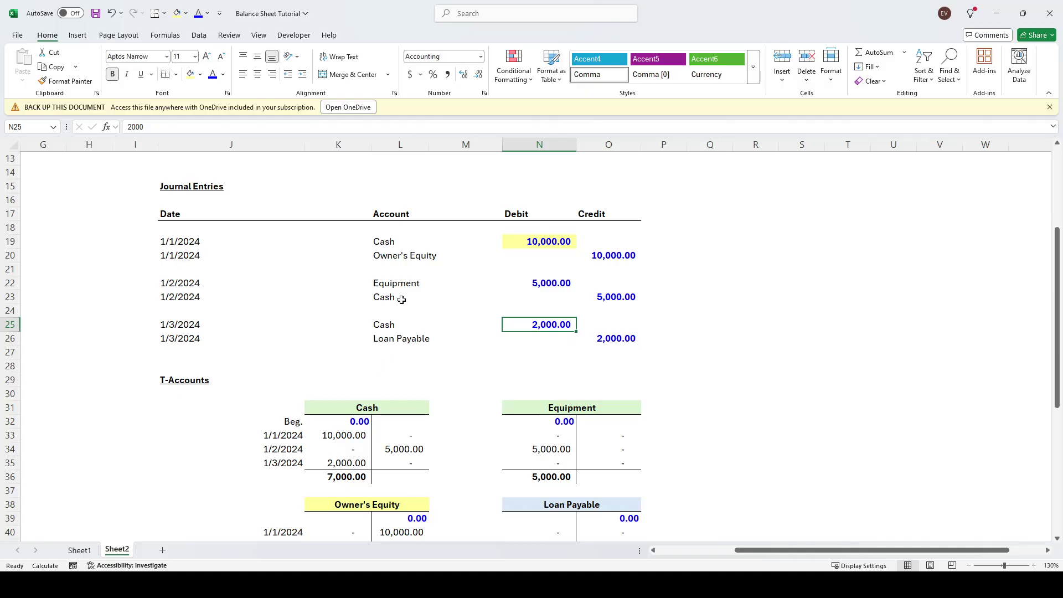
{"action": "left_click", "coordinate": [191, 75]}
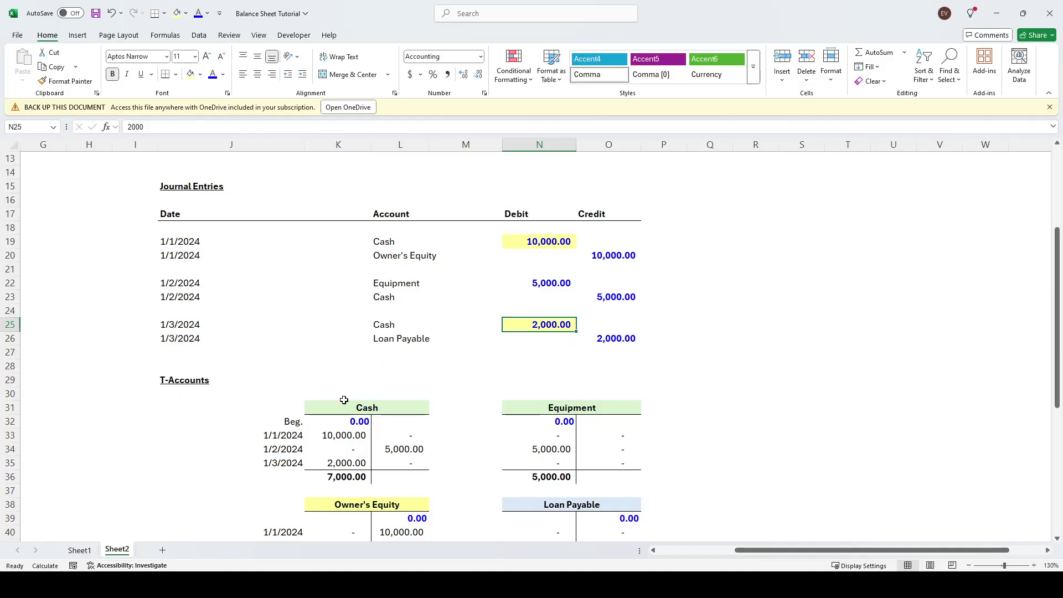
{"action": "left_click_drag", "start_coordinate": [344, 435], "coordinate": [345, 462]}
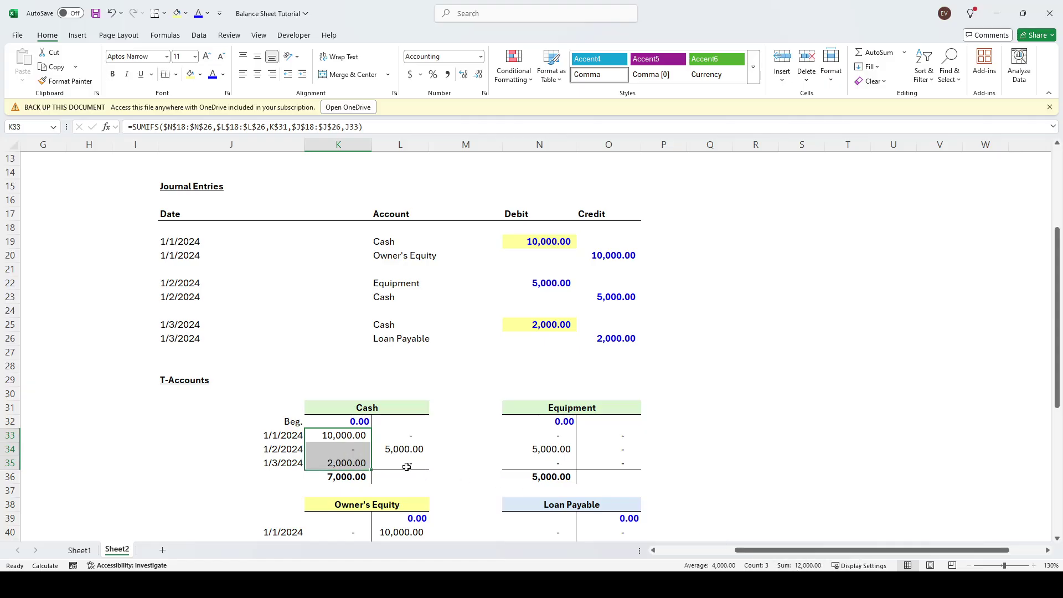
{"action": "left_click", "coordinate": [692, 325]}
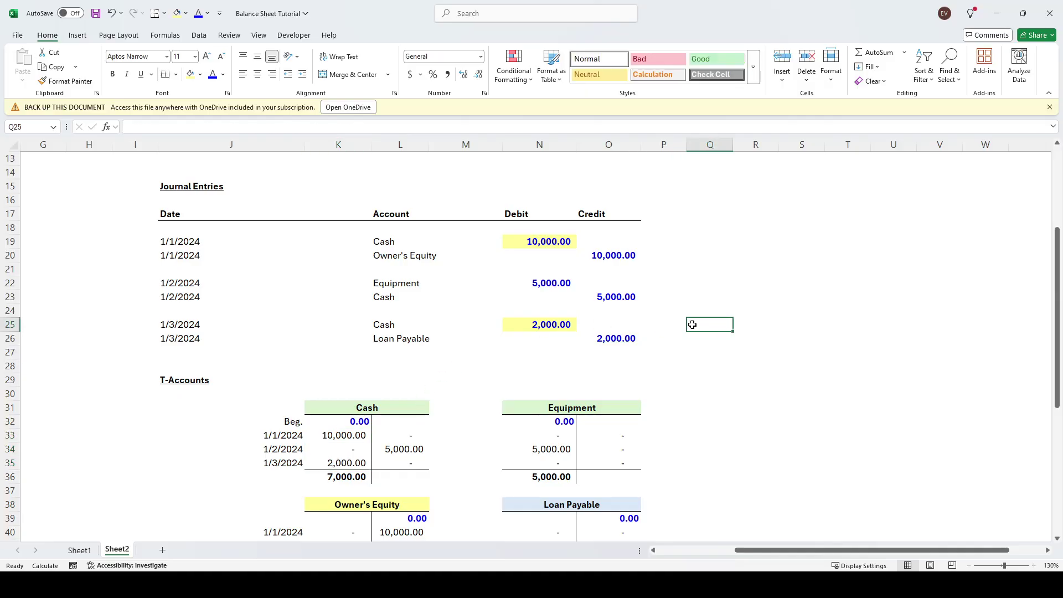
Step: Trace the 1/2/2024 Cash credit in O23 to the credit side of the Cash T-account in L34
{"action": "left_click", "coordinate": [619, 299]}
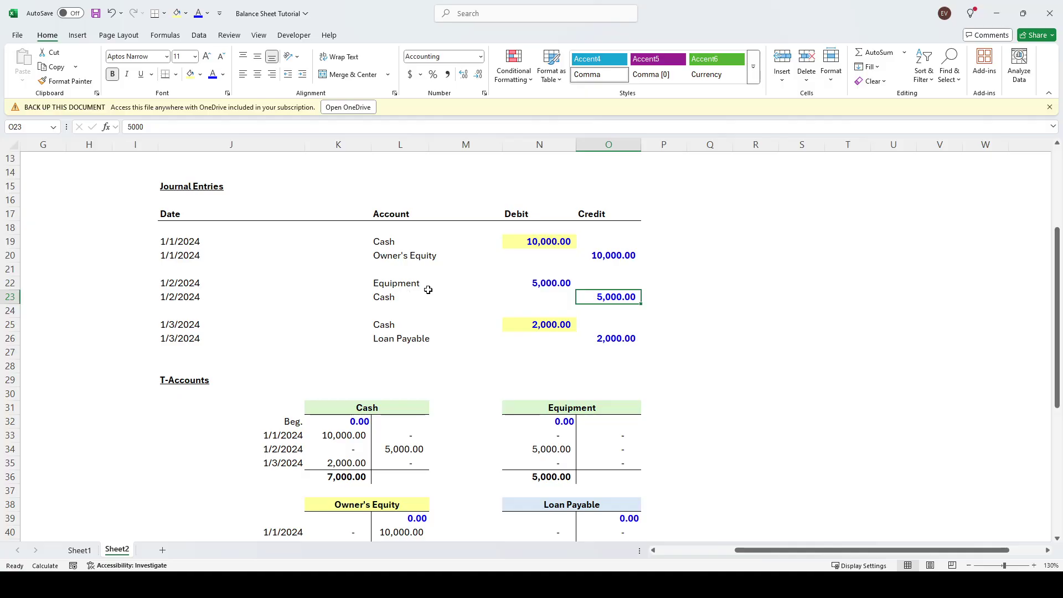
{"action": "left_click", "coordinate": [521, 286]}
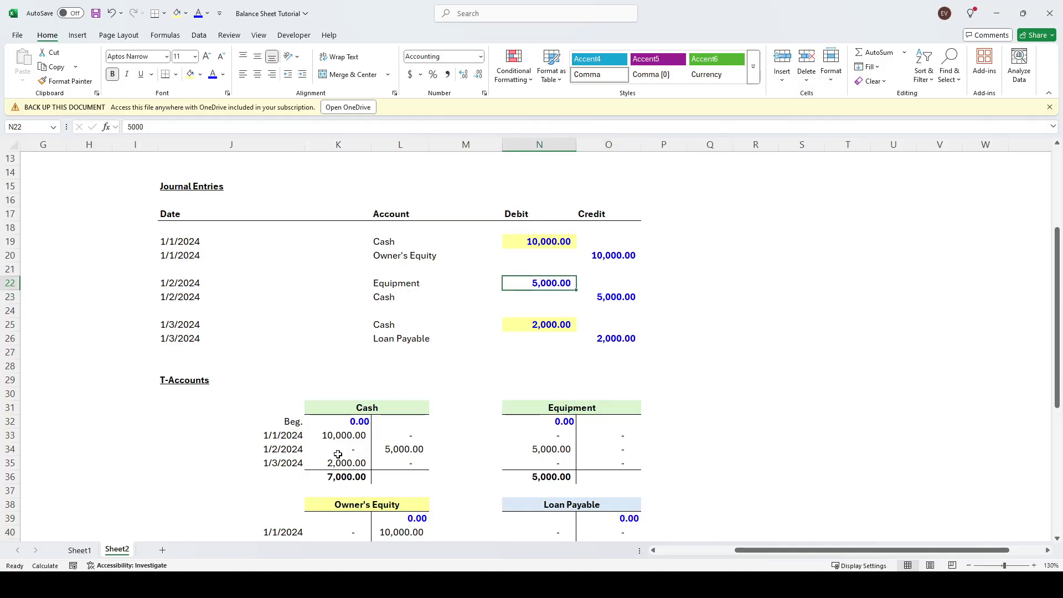
{"action": "left_click", "coordinate": [626, 296]}
{"action": "left_click", "coordinate": [404, 447]}
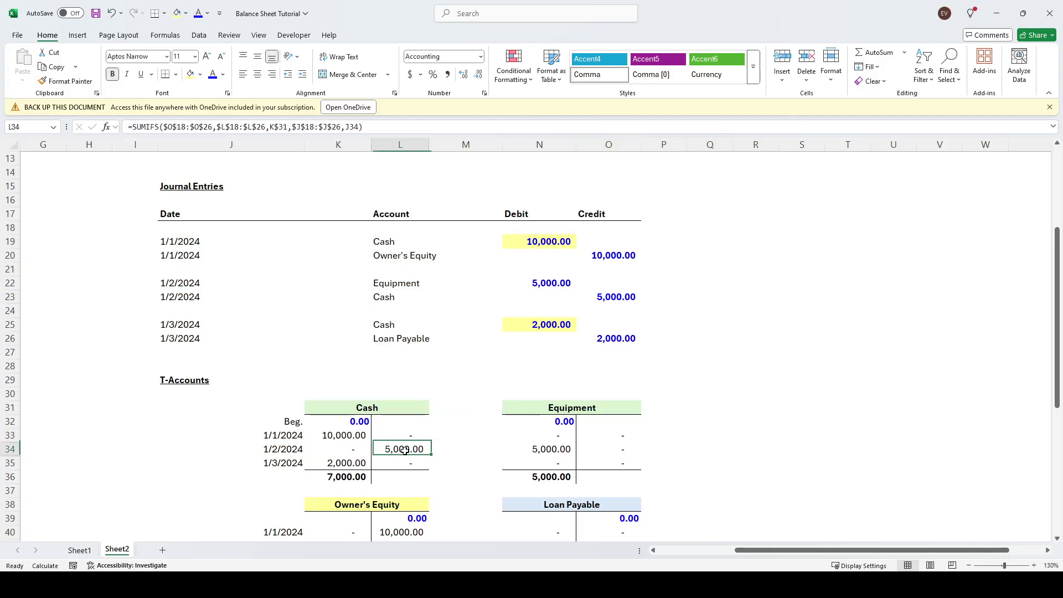
Step: Inspect the formula behind the Cash T-account's ending balance in K36
{"action": "left_click", "coordinate": [483, 392]}
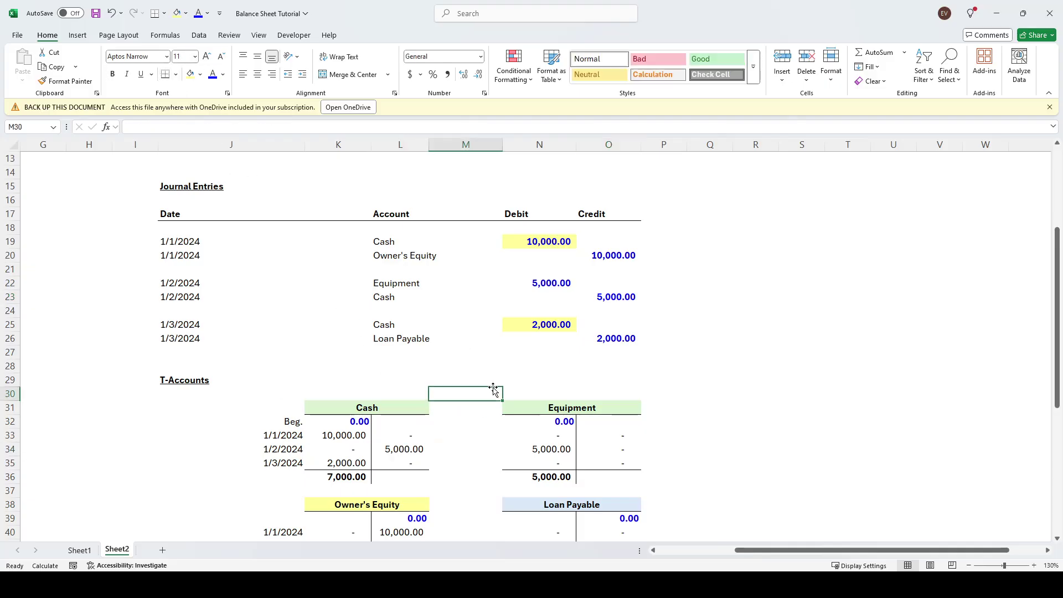
{"action": "left_click", "coordinate": [353, 478]}
{"action": "scroll", "coordinate": [285, 322], "scroll_direction": "down", "scroll_amount": 2}
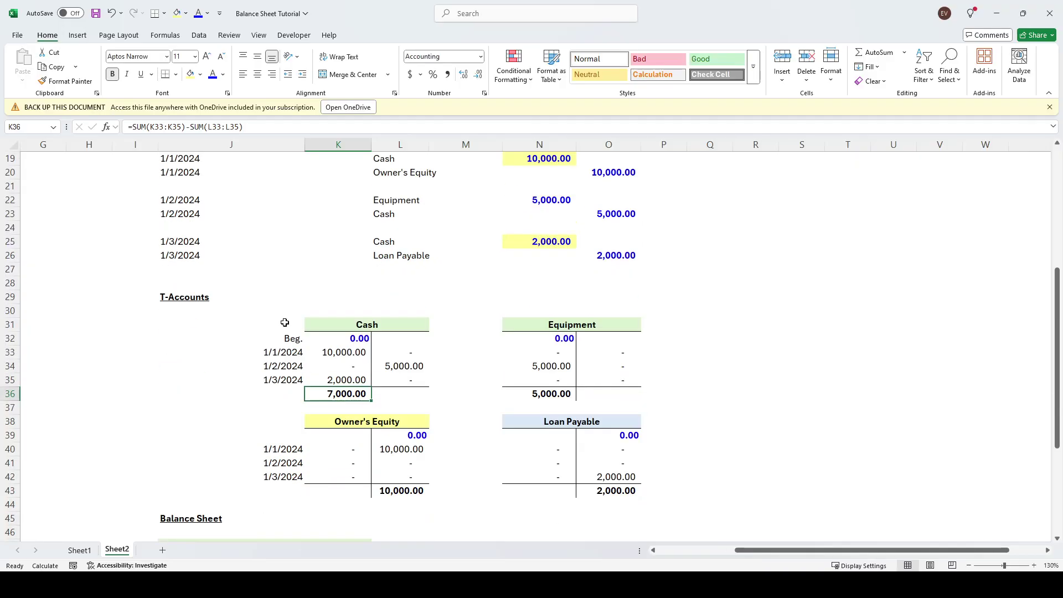
{"action": "key", "text": "F2"}
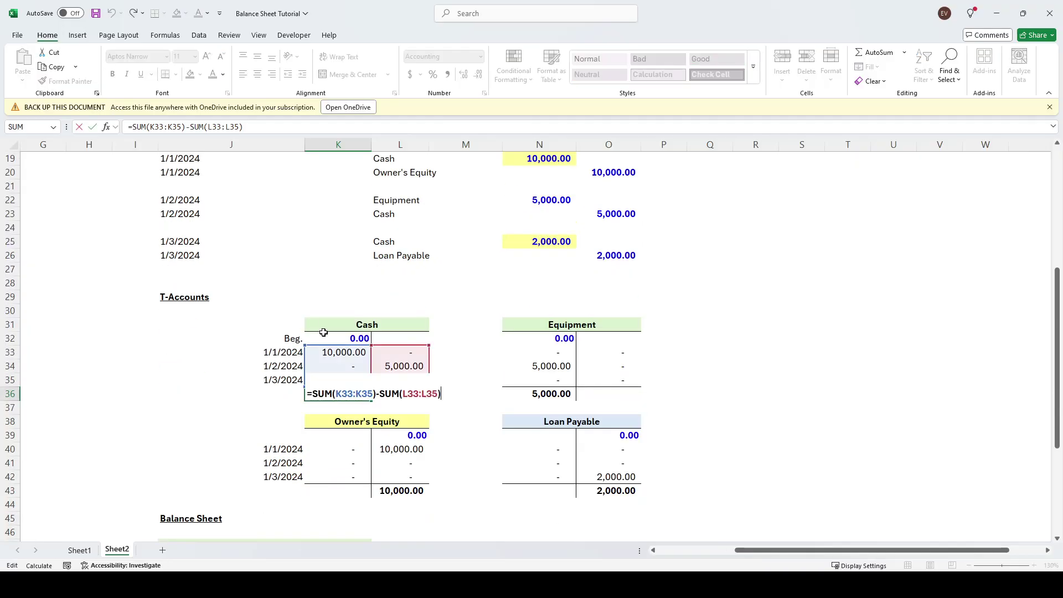
{"action": "key", "text": "Escape"}
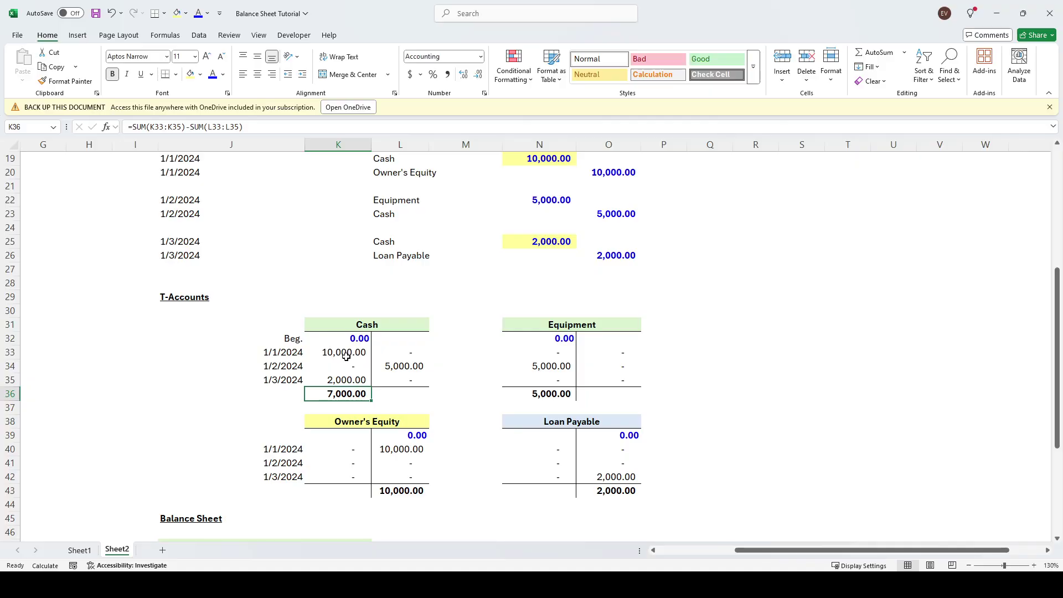
{"action": "key", "text": "F2"}
{"action": "key", "text": "Escape"}
{"action": "scroll", "coordinate": [306, 381], "scroll_direction": "down", "scroll_amount": 3}
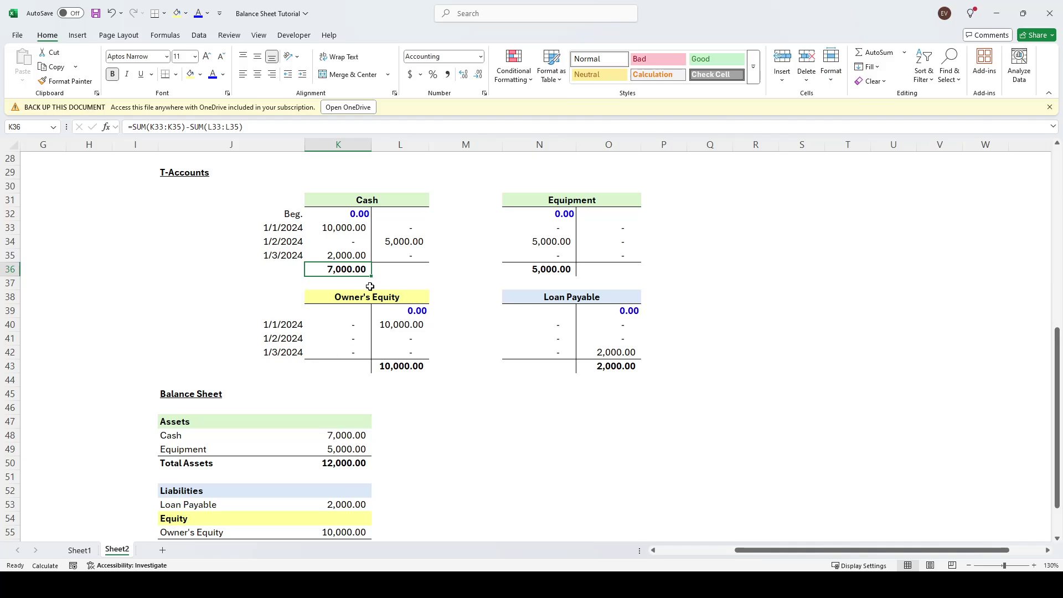
Step: Compare the Cash debits in K33:K35 and the credit in L34 with the ending balance in K36
{"action": "left_click_drag", "start_coordinate": [354, 229], "coordinate": [355, 255]}
{"action": "left_click", "coordinate": [400, 242]}
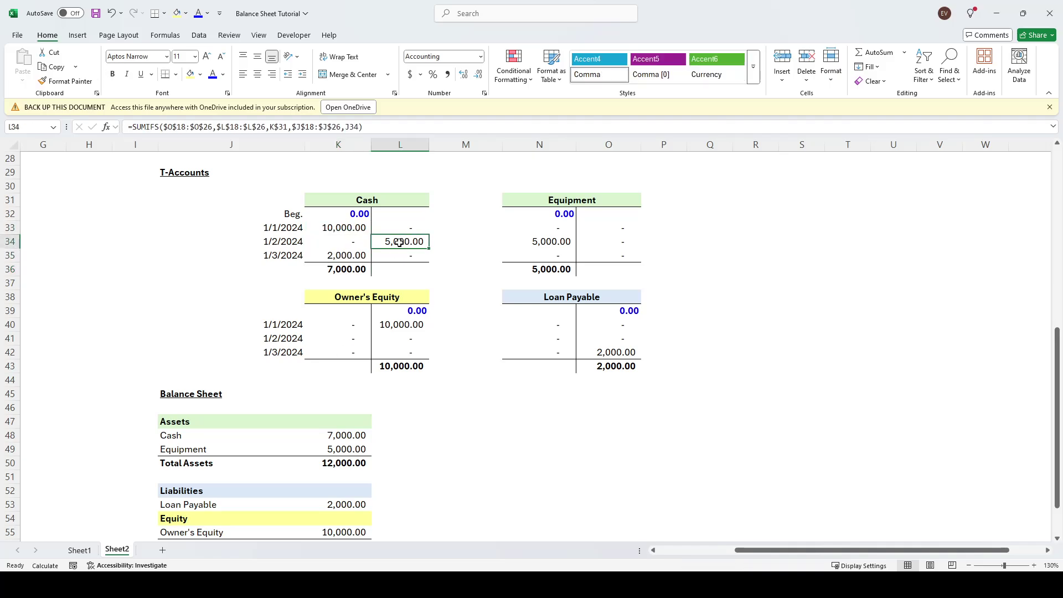
{"action": "left_click", "coordinate": [472, 282]}
{"action": "left_click", "coordinate": [319, 271]}
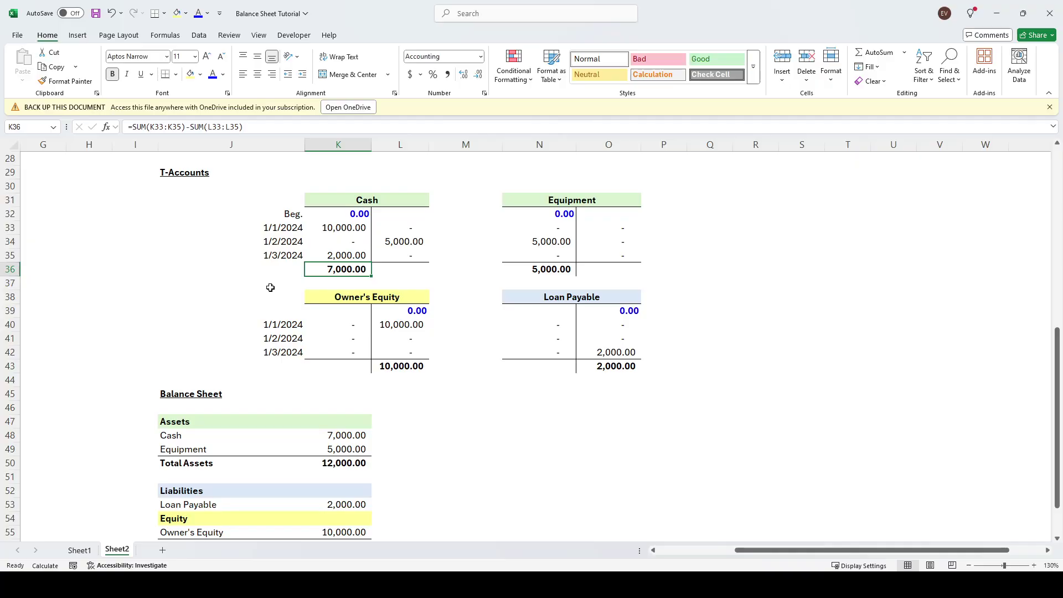
{"action": "left_click", "coordinate": [900, 326]}
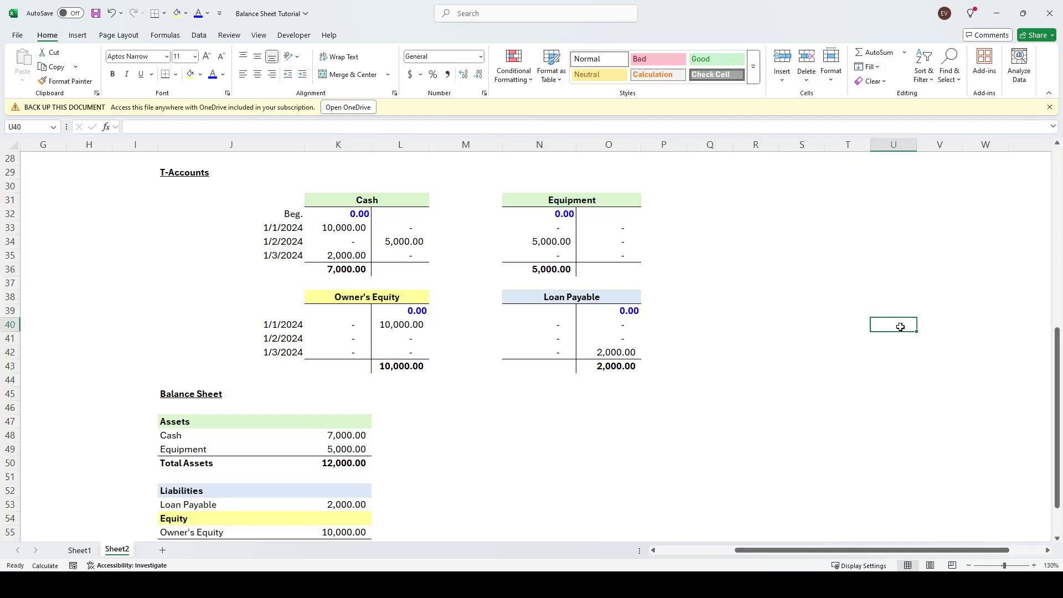
Step: Look over the Equipment T-account in N31:O36 and locate the 1/2/2024 Equipment debit in row 22 of the journal
{"action": "left_click_drag", "start_coordinate": [533, 200], "coordinate": [619, 266]}
{"action": "scroll", "coordinate": [618, 266], "scroll_direction": "up", "scroll_amount": 5}
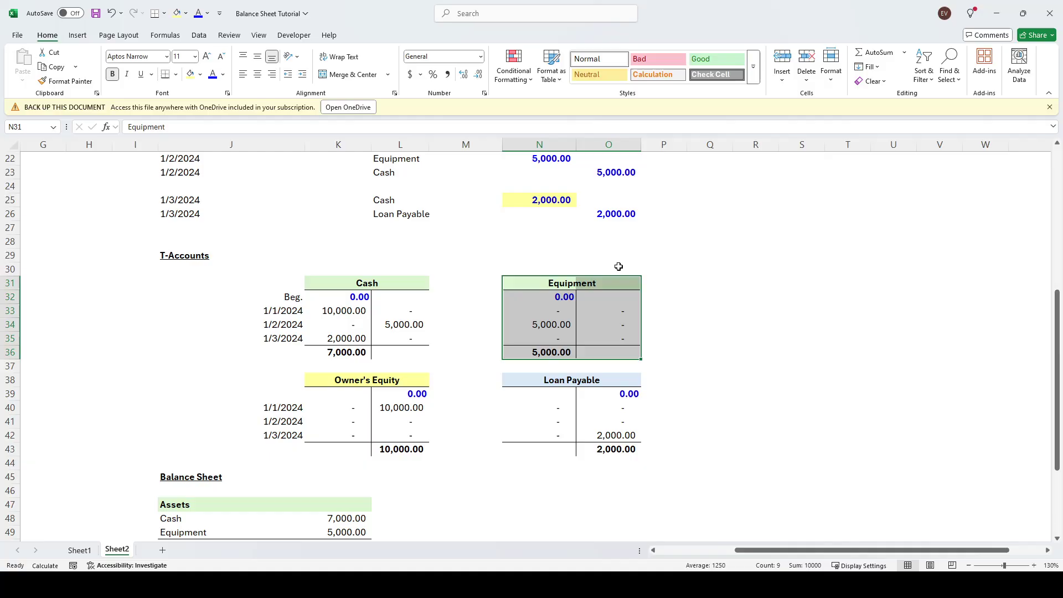
{"action": "left_click", "coordinate": [744, 269]}
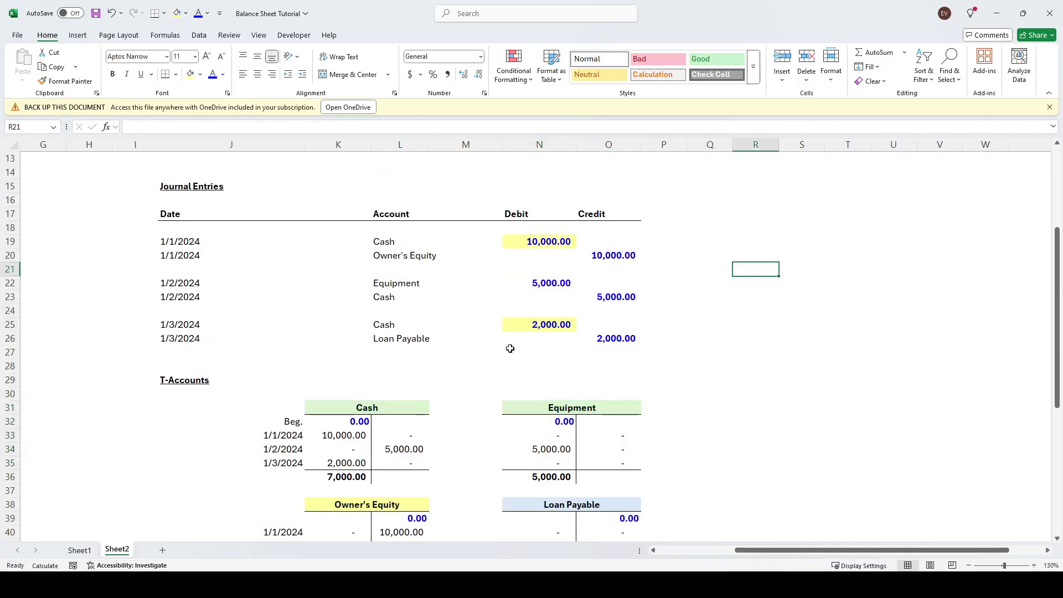
{"action": "left_click_drag", "start_coordinate": [372, 241], "coordinate": [421, 340]}
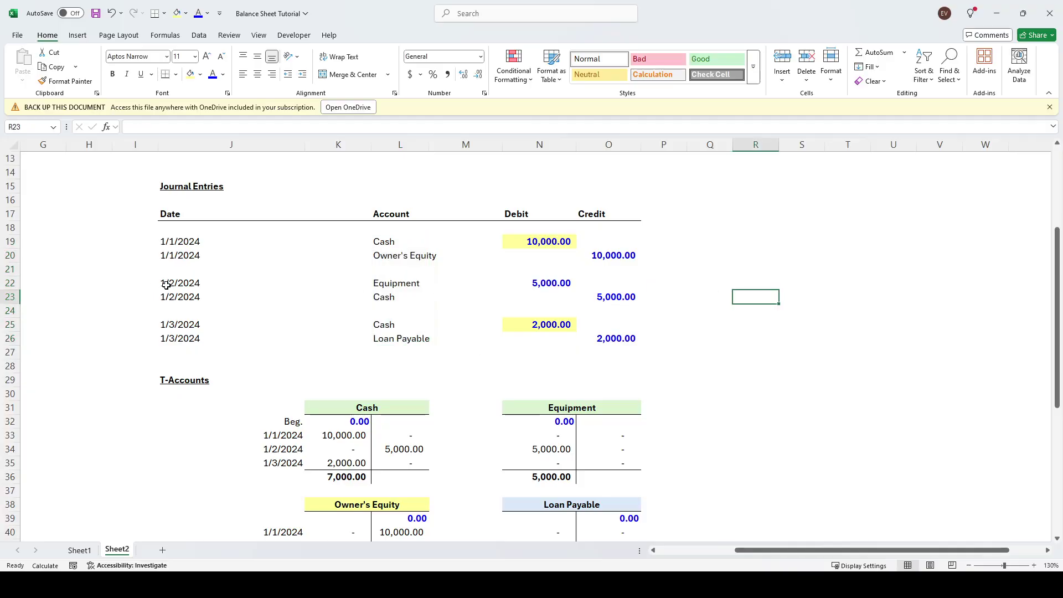
{"action": "left_click_drag", "start_coordinate": [166, 283], "coordinate": [553, 284]}
{"action": "left_click", "coordinate": [835, 333]}
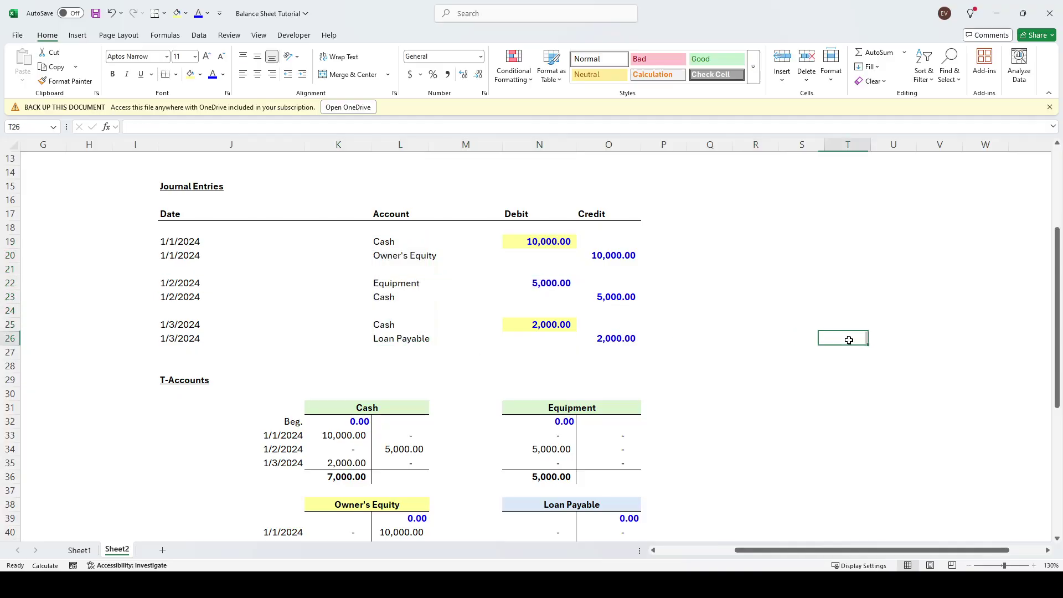
Step: Trace the Equipment debit to N34 of its T-account and check the ending balance in N36
{"action": "scroll", "coordinate": [838, 335], "scroll_direction": "down", "scroll_amount": 4}
{"action": "scroll", "coordinate": [778, 434], "scroll_direction": "up", "scroll_amount": 2}
{"action": "left_click", "coordinate": [545, 366]}
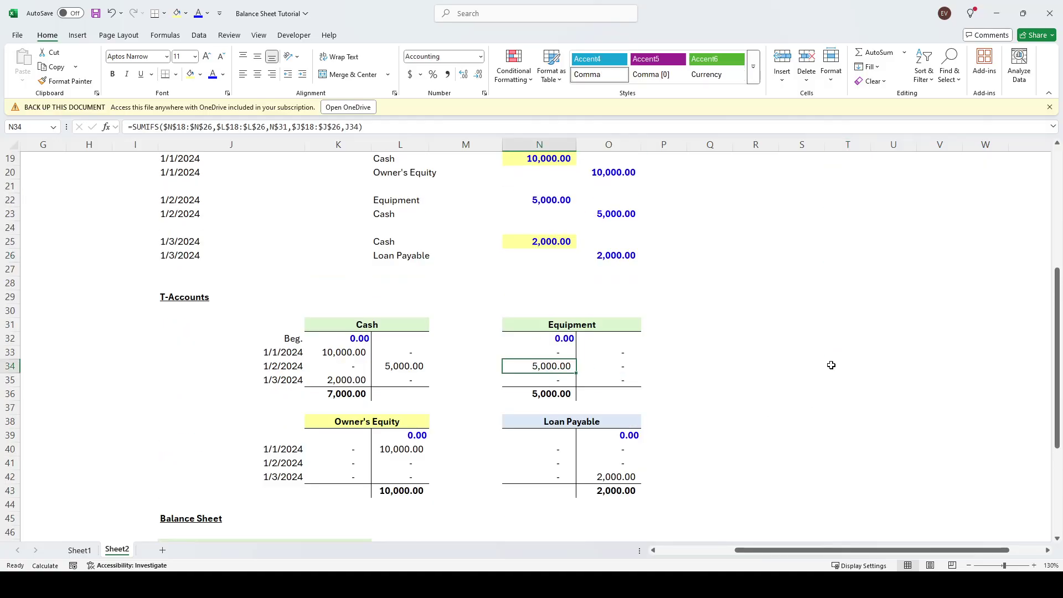
{"action": "left_click", "coordinate": [830, 366]}
{"action": "left_click", "coordinate": [542, 394]}
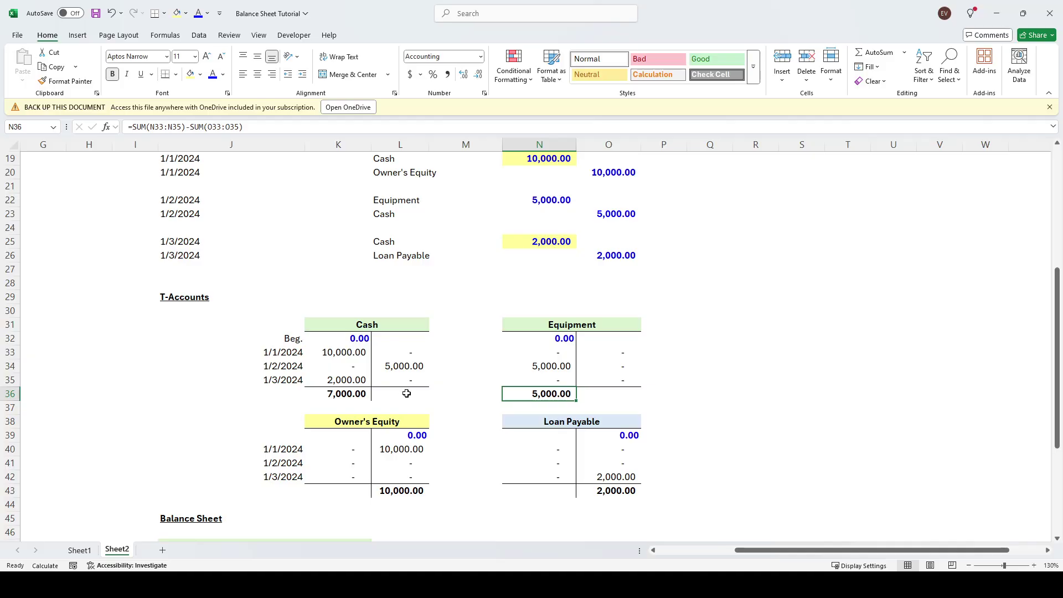
Step: Trace the 1/1/2024 Owner's Equity credit in journal row 20 to L40 and review the credit column of its T-account
{"action": "left_click_drag", "start_coordinate": [322, 421], "coordinate": [402, 482]}
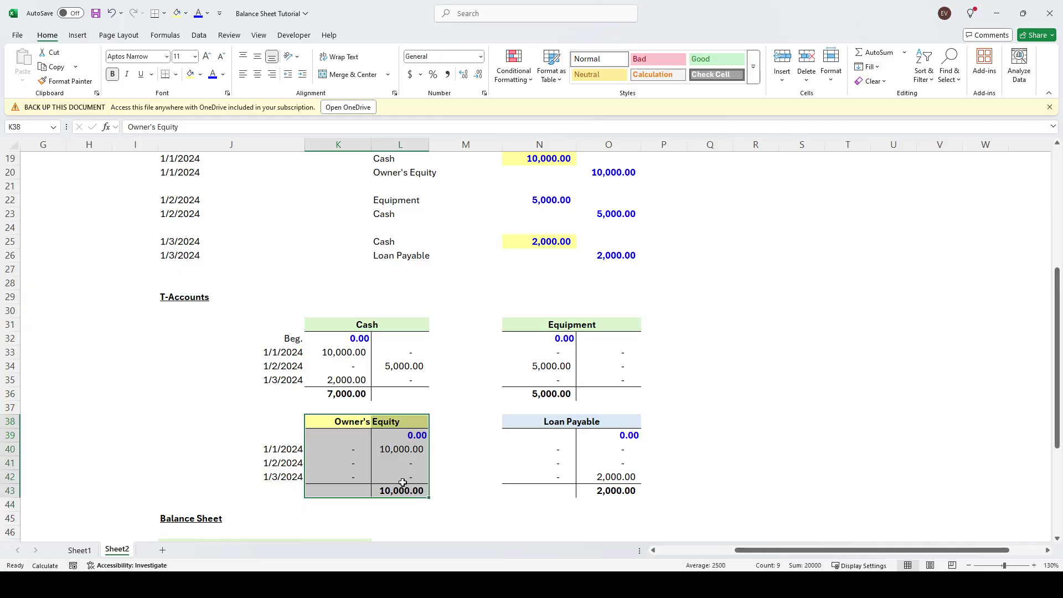
{"action": "left_click", "coordinate": [481, 435]}
{"action": "scroll", "coordinate": [476, 435], "scroll_direction": "up", "scroll_amount": 3}
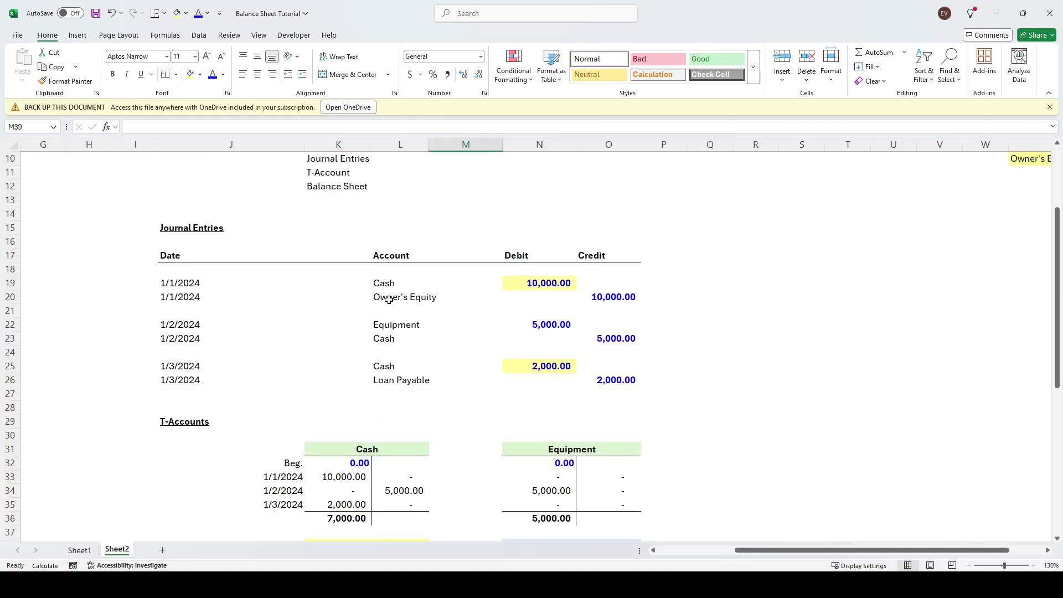
{"action": "left_click_drag", "start_coordinate": [388, 300], "coordinate": [683, 297]}
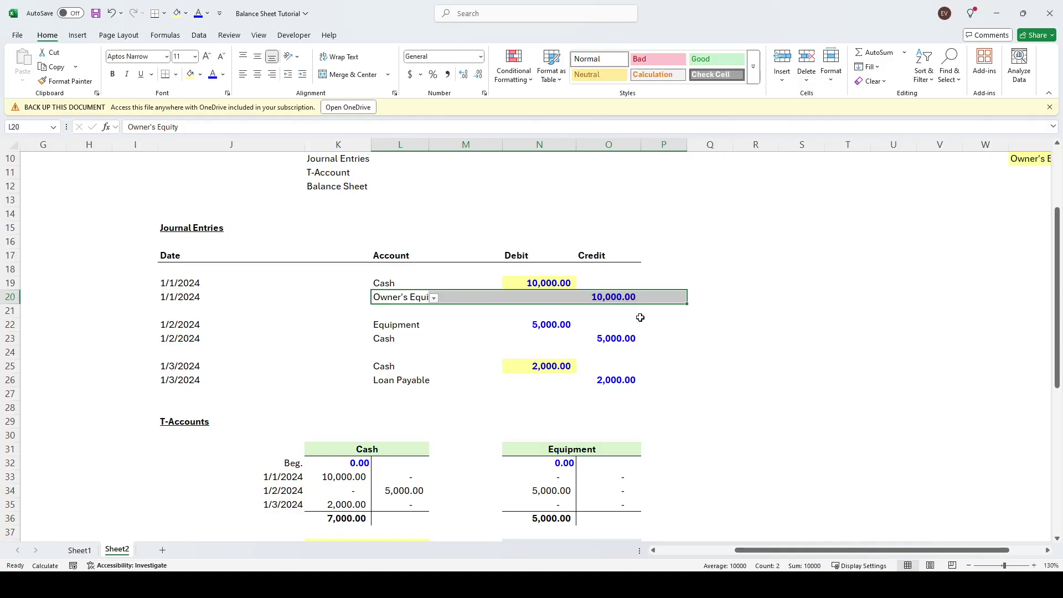
{"action": "left_click", "coordinate": [690, 341]}
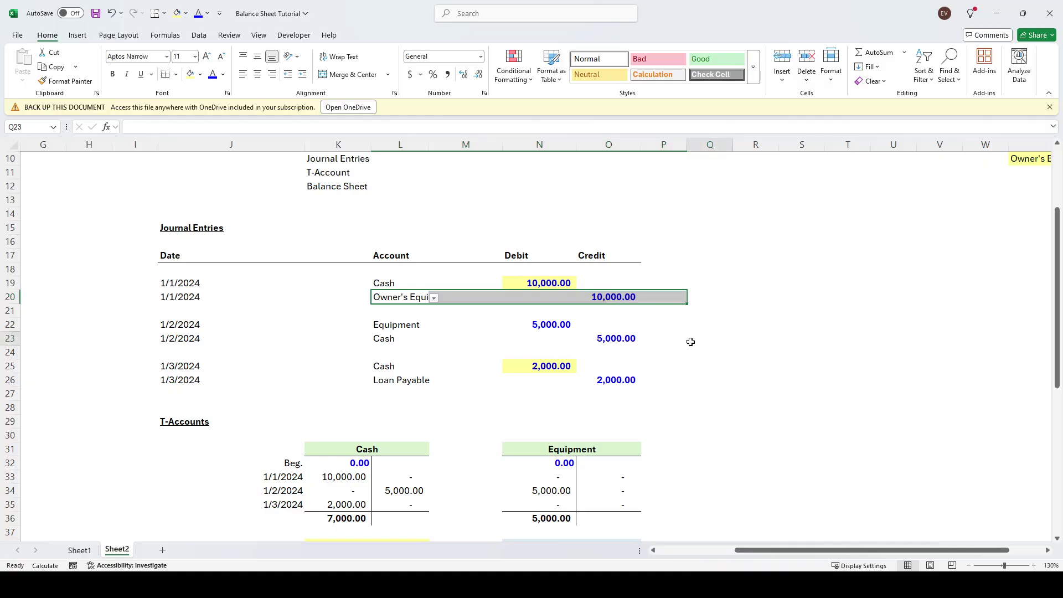
{"action": "scroll", "coordinate": [463, 387], "scroll_direction": "down", "scroll_amount": 4}
{"action": "left_click", "coordinate": [398, 408]}
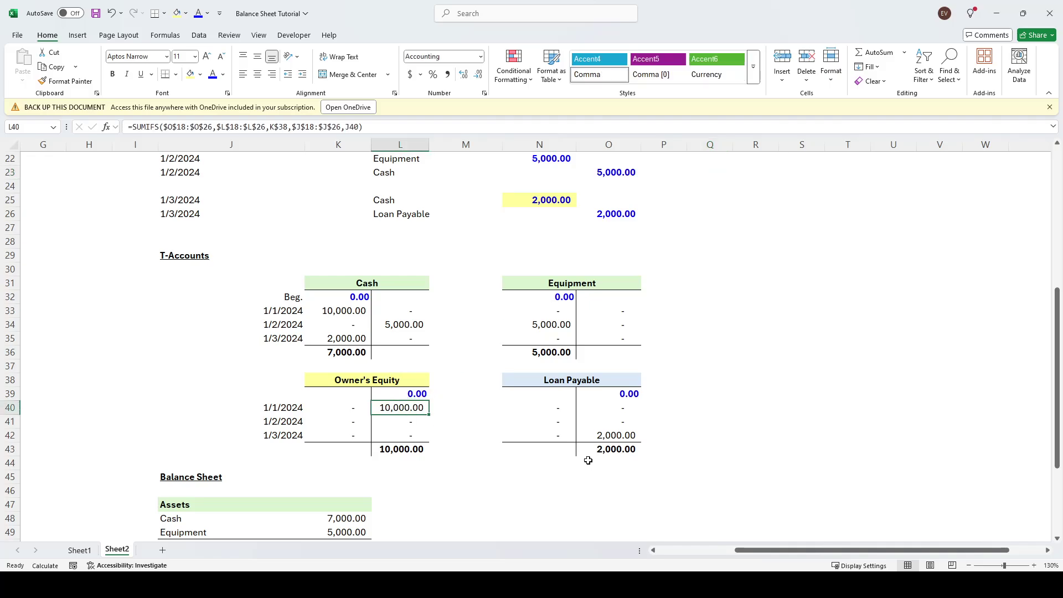
{"action": "left_click_drag", "start_coordinate": [416, 392], "coordinate": [401, 453]}
{"action": "left_click", "coordinate": [872, 449]}
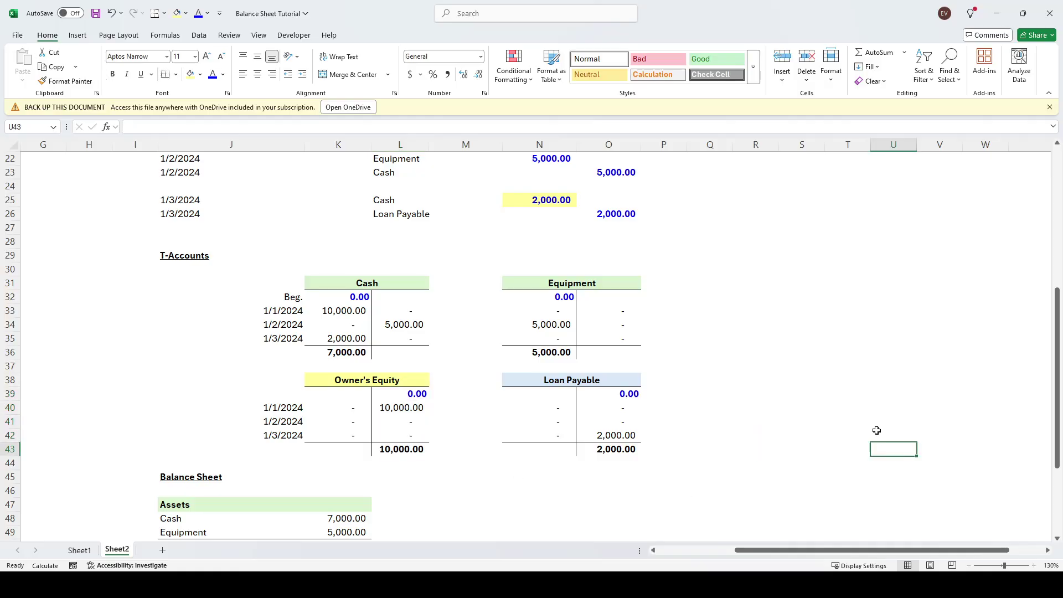
Step: Review the Loan Payable T-account and match its 1/3/2024 credit in O42 to the journal credit in O26
{"action": "left_click", "coordinate": [789, 393]}
{"action": "left_click_drag", "start_coordinate": [509, 386], "coordinate": [620, 438]}
{"action": "left_click", "coordinate": [719, 424]}
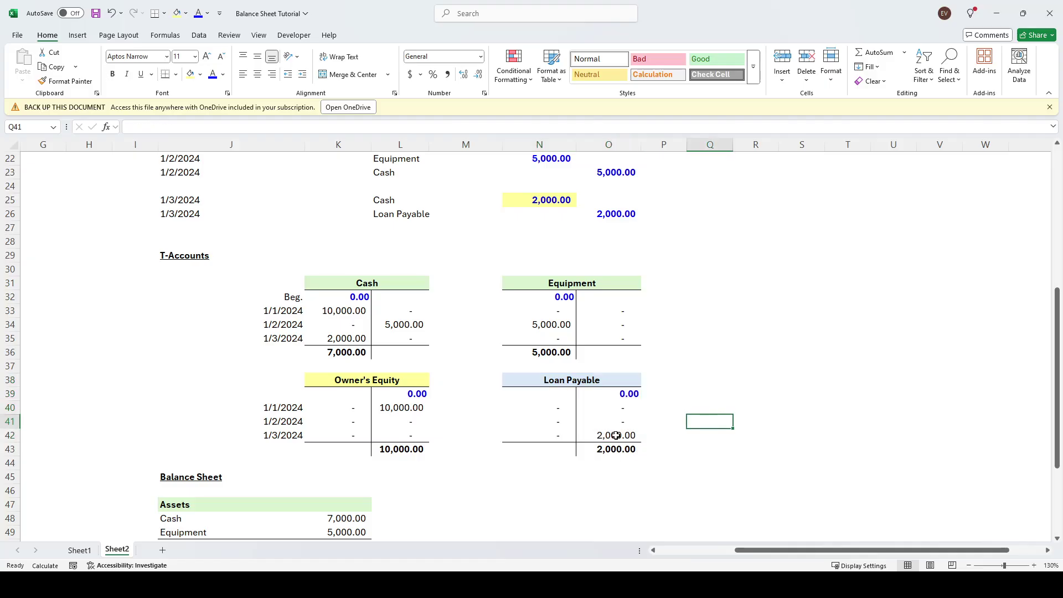
{"action": "left_click", "coordinate": [616, 435]}
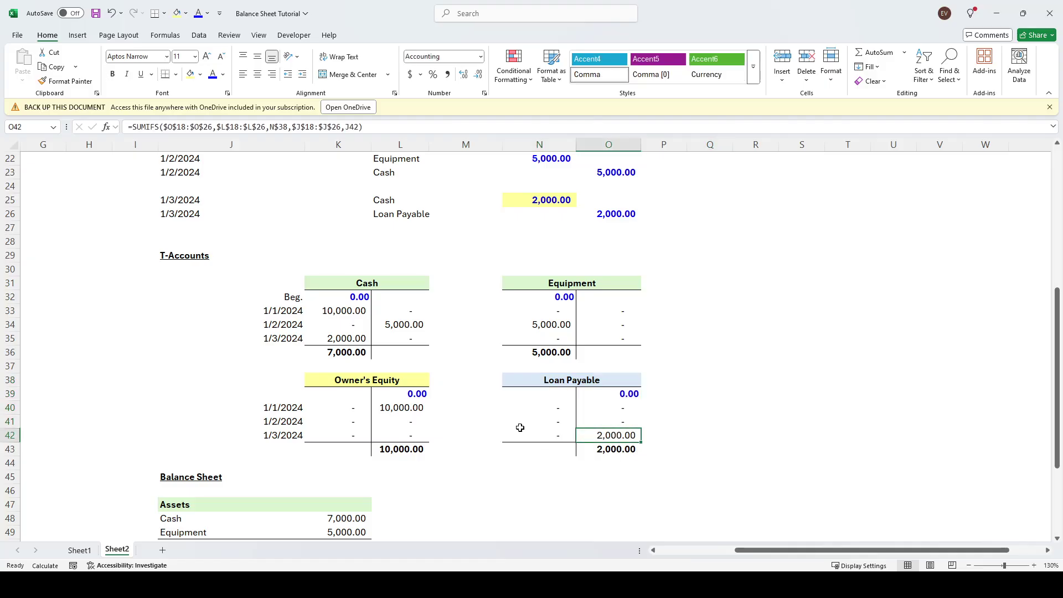
{"action": "scroll", "coordinate": [520, 427], "scroll_direction": "up", "scroll_amount": 4}
{"action": "left_click", "coordinate": [613, 382]}
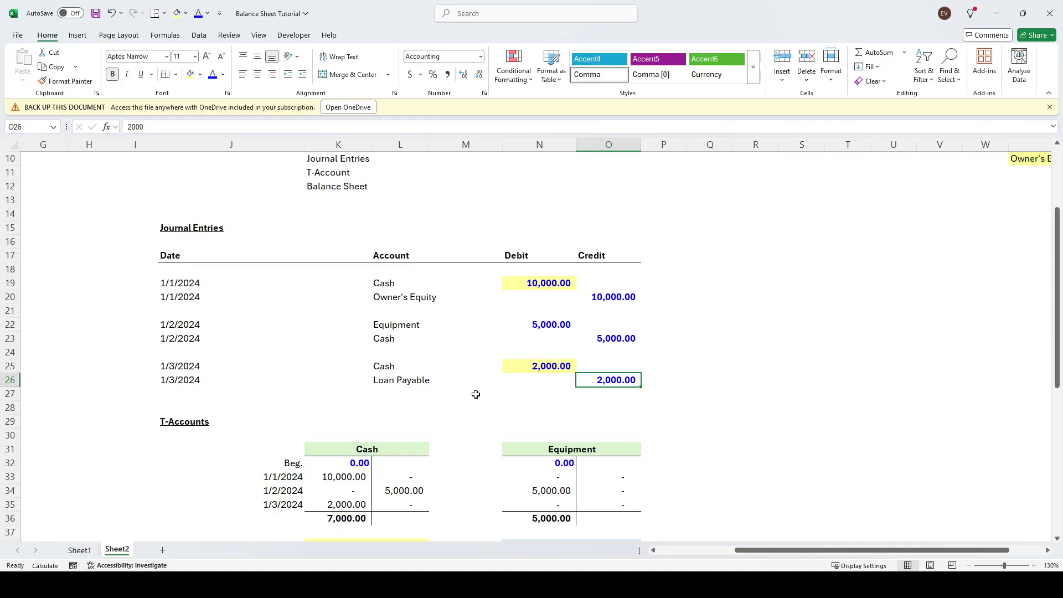
{"action": "scroll", "coordinate": [475, 394], "scroll_direction": "down", "scroll_amount": 4}
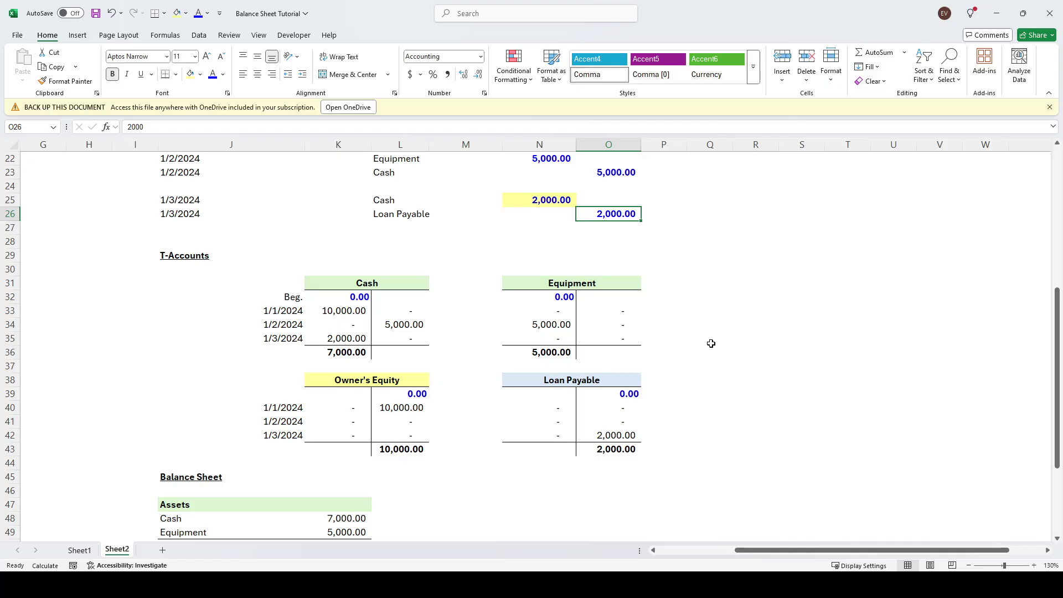
{"action": "left_click", "coordinate": [841, 352]}
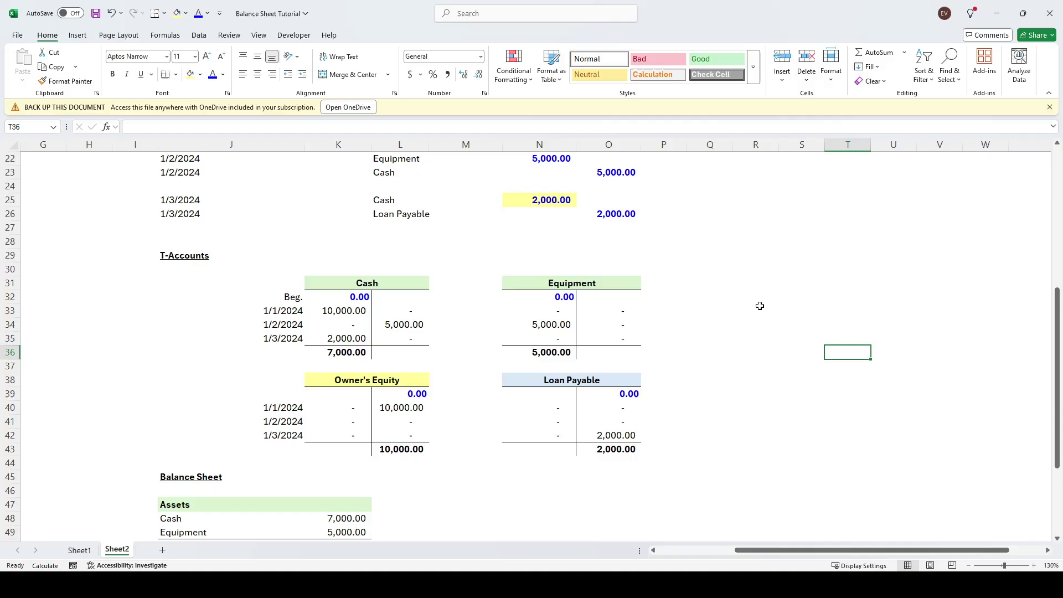
Step: Review the balance sheet in J45:K56, going over the Assets section and the Liabilities and Equity sections
{"action": "scroll", "coordinate": [760, 306], "scroll_direction": "down", "scroll_amount": 5}
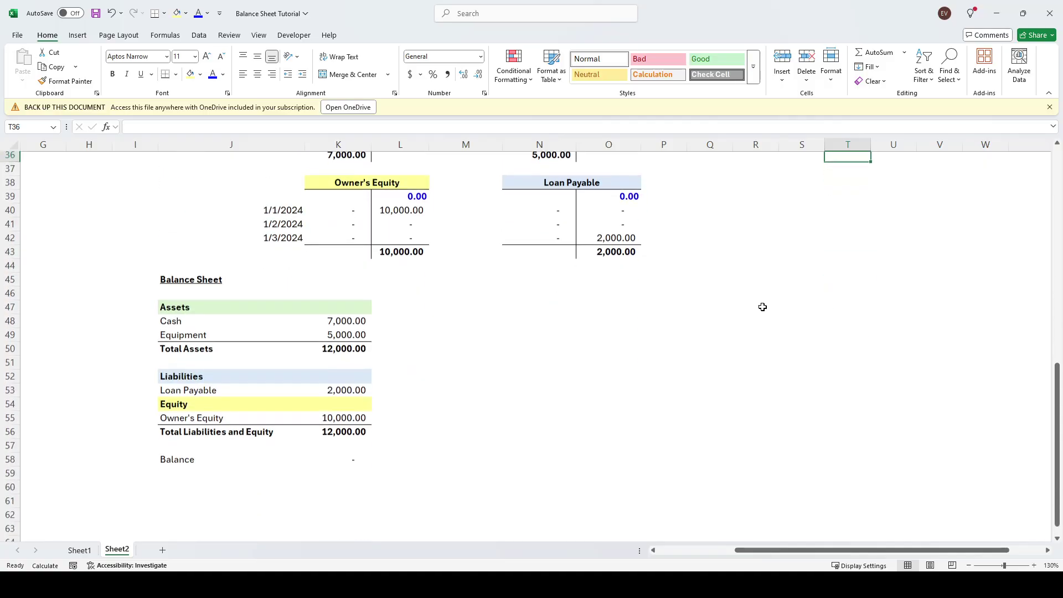
{"action": "scroll", "coordinate": [762, 307], "scroll_direction": "down", "scroll_amount": 1}
{"action": "left_click_drag", "start_coordinate": [169, 226], "coordinate": [357, 382]}
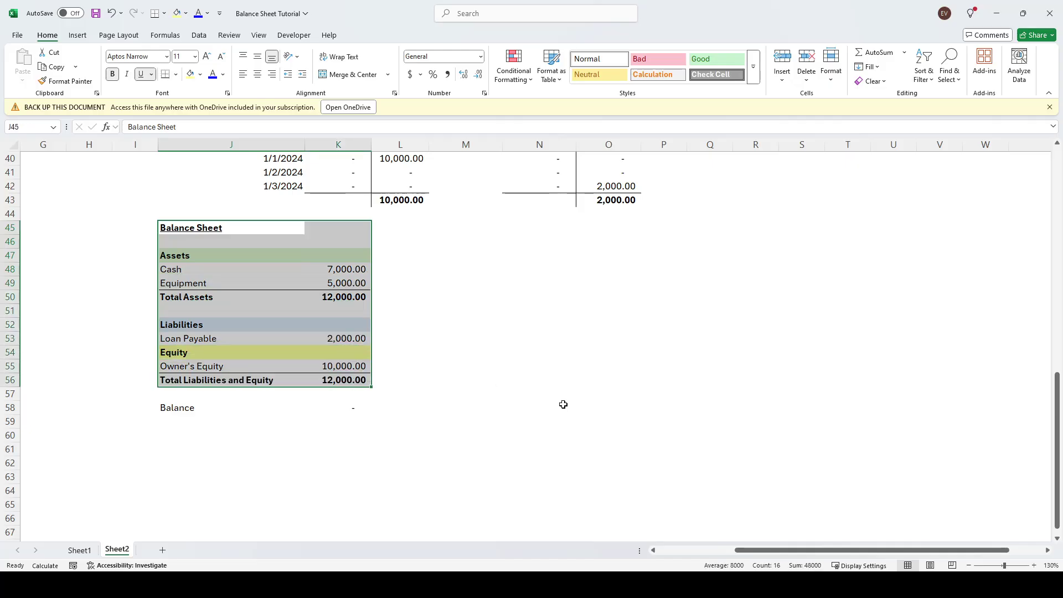
{"action": "left_click", "coordinate": [563, 403]}
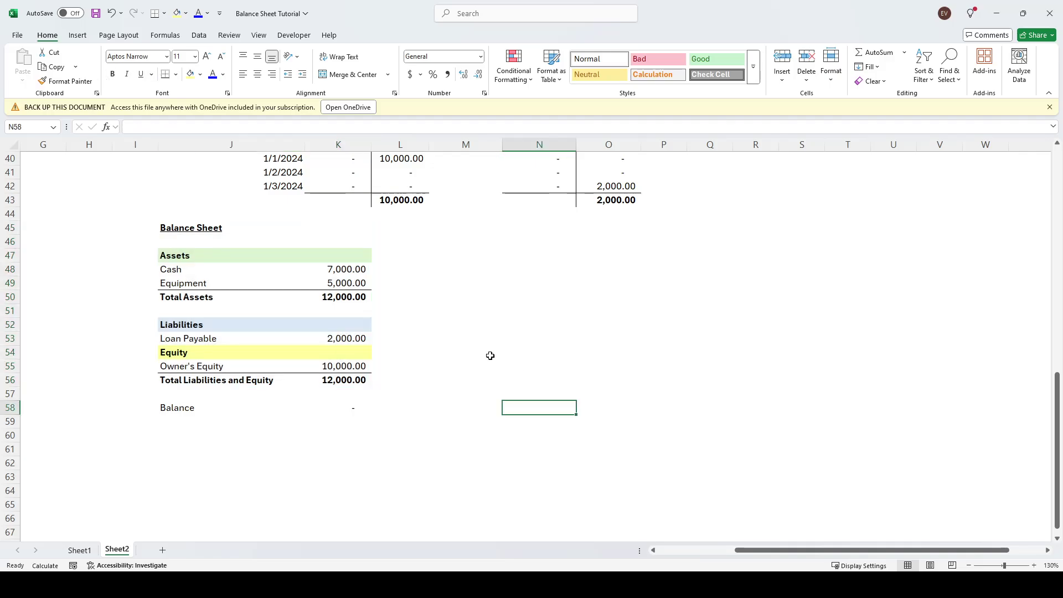
{"action": "left_click", "coordinate": [423, 310]}
{"action": "left_click_drag", "start_coordinate": [175, 254], "coordinate": [335, 297]}
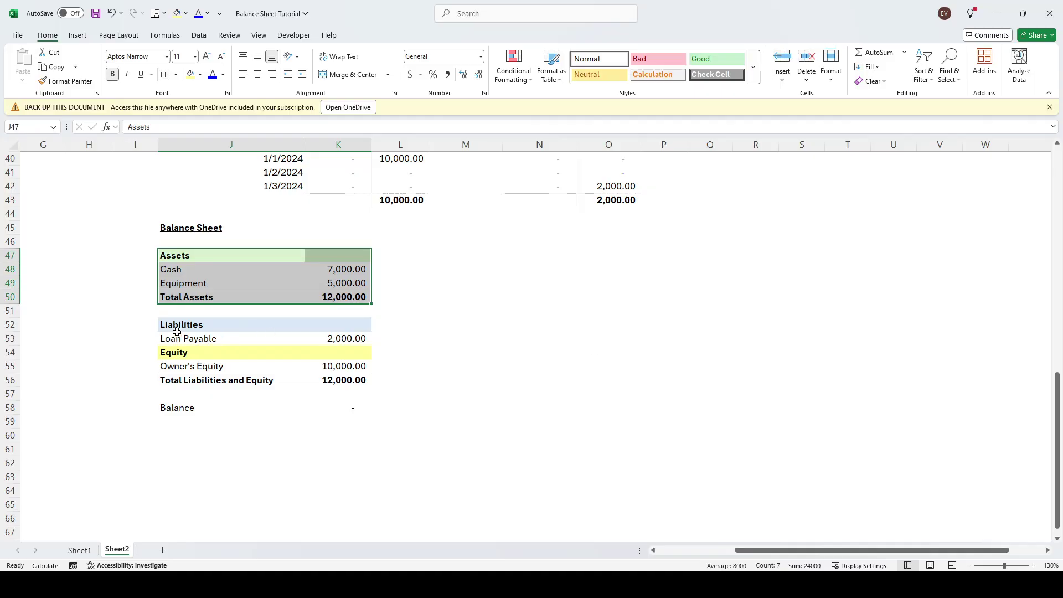
{"action": "left_click_drag", "start_coordinate": [173, 330], "coordinate": [394, 359]}
{"action": "left_click", "coordinate": [463, 350]}
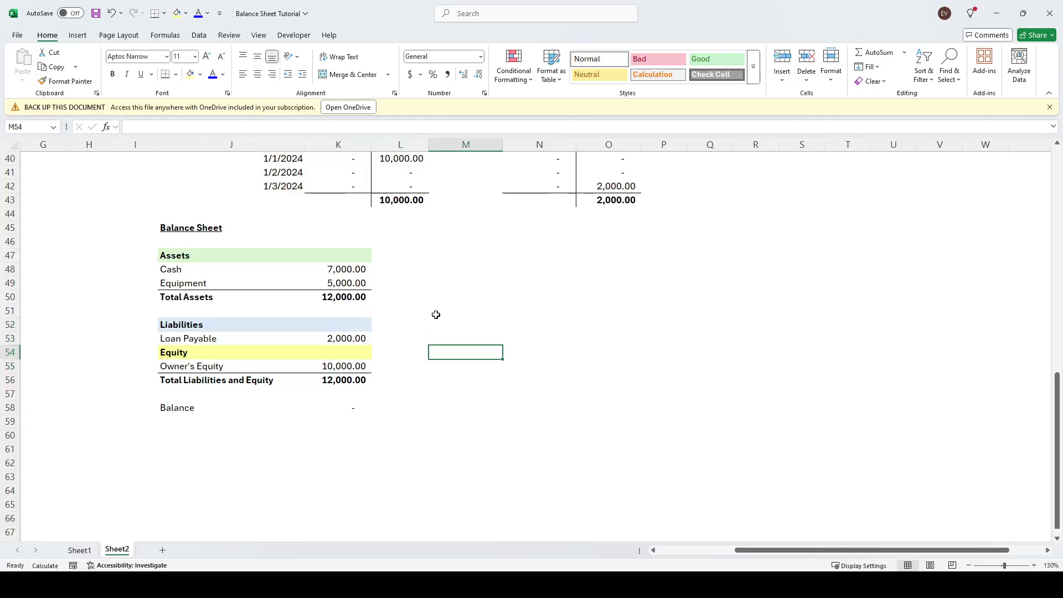
Step: Trace the Cash T-account's ending balance in K36 to the balance sheet's Cash line in K48
{"action": "scroll", "coordinate": [436, 314], "scroll_direction": "up", "scroll_amount": 6}
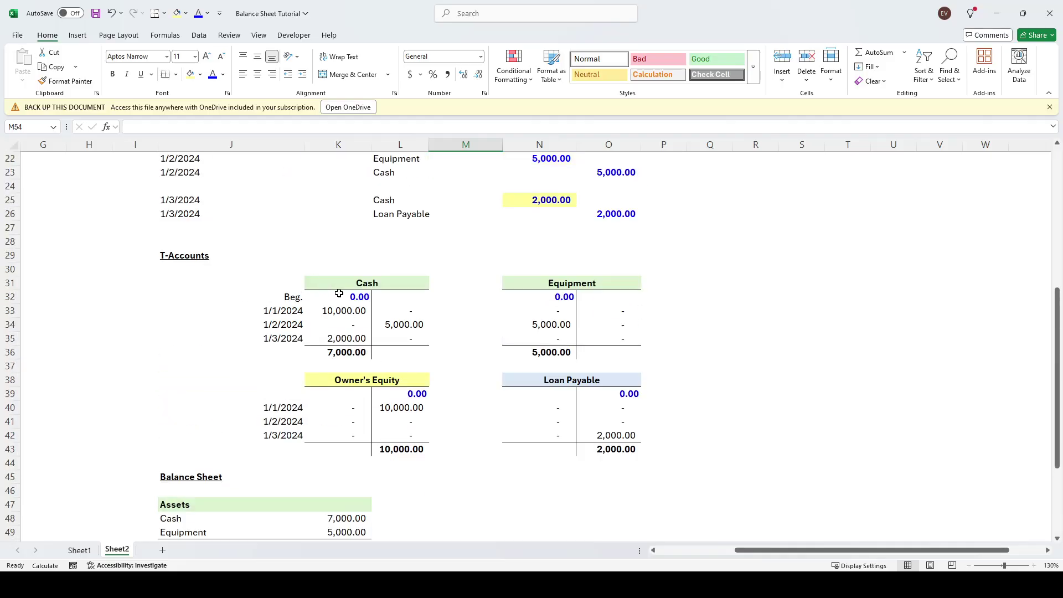
{"action": "scroll", "coordinate": [338, 294], "scroll_direction": "down", "scroll_amount": 2}
{"action": "left_click", "coordinate": [346, 271]}
{"action": "left_click", "coordinate": [347, 436]}
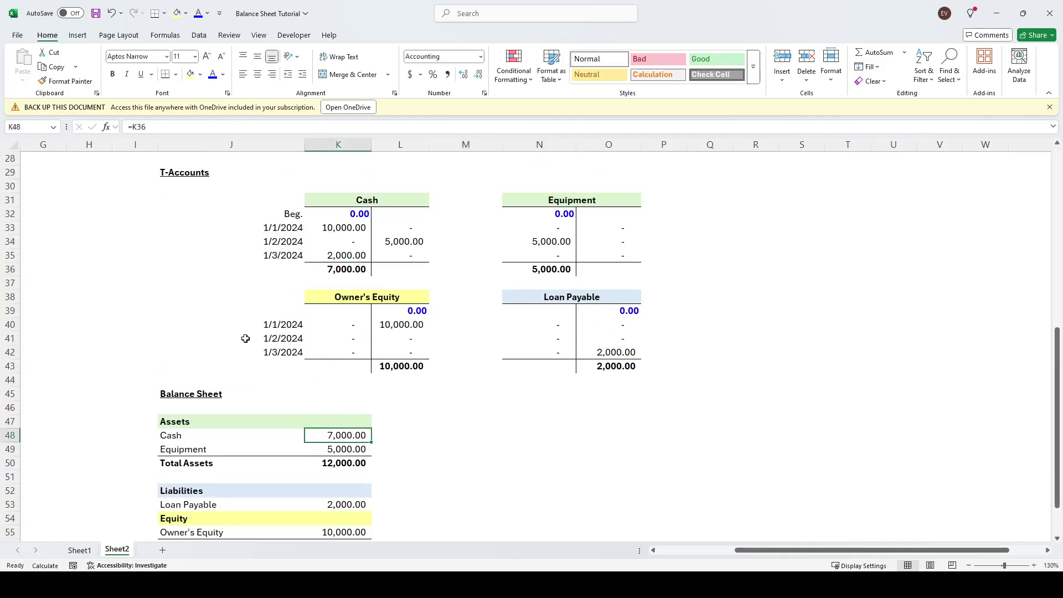
Step: Match the balance sheet's Equipment line in K49 to T-account balance N36 and check the Total Assets formula in K50
{"action": "scroll", "coordinate": [238, 334], "scroll_direction": "down", "scroll_amount": 3}
{"action": "scroll", "coordinate": [392, 332], "scroll_direction": "up", "scroll_amount": 2}
{"action": "left_click", "coordinate": [339, 408]}
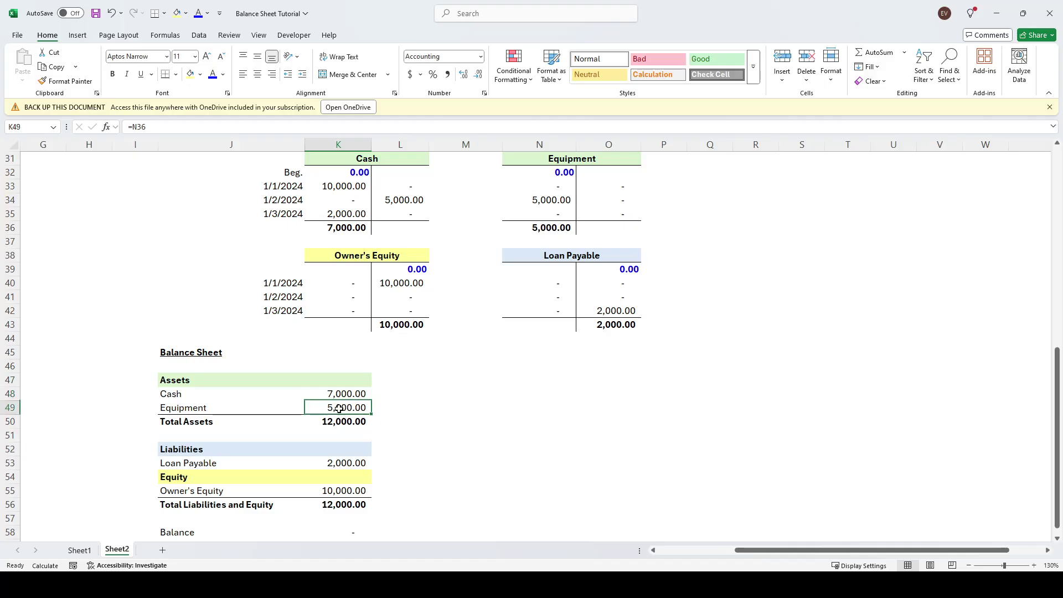
{"action": "left_click", "coordinate": [540, 225]}
{"action": "left_click", "coordinate": [455, 380]}
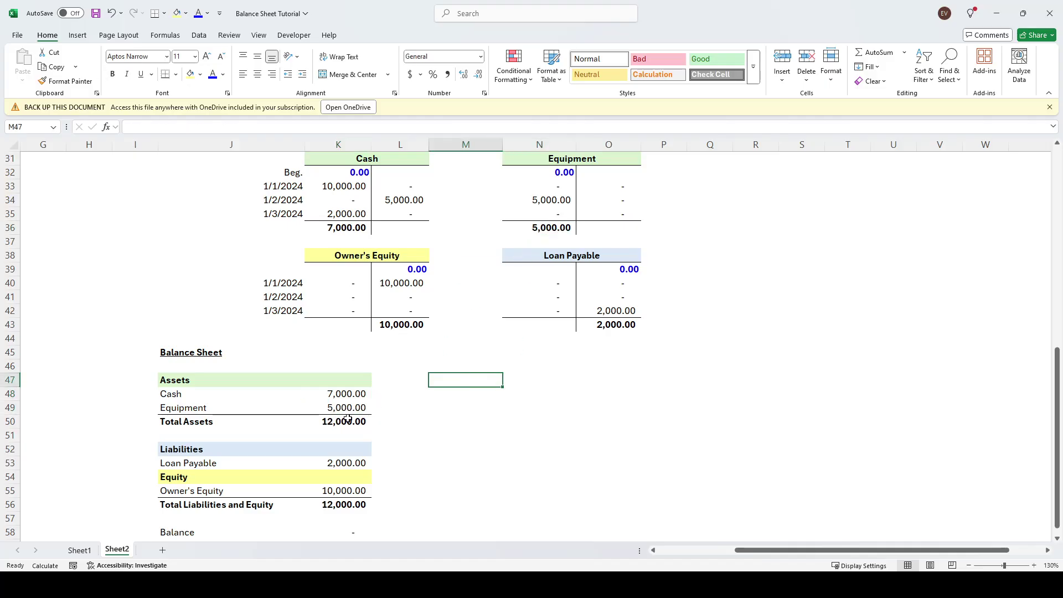
{"action": "left_click", "coordinate": [348, 420]}
{"action": "scroll", "coordinate": [256, 320], "scroll_direction": "down", "scroll_amount": 1}
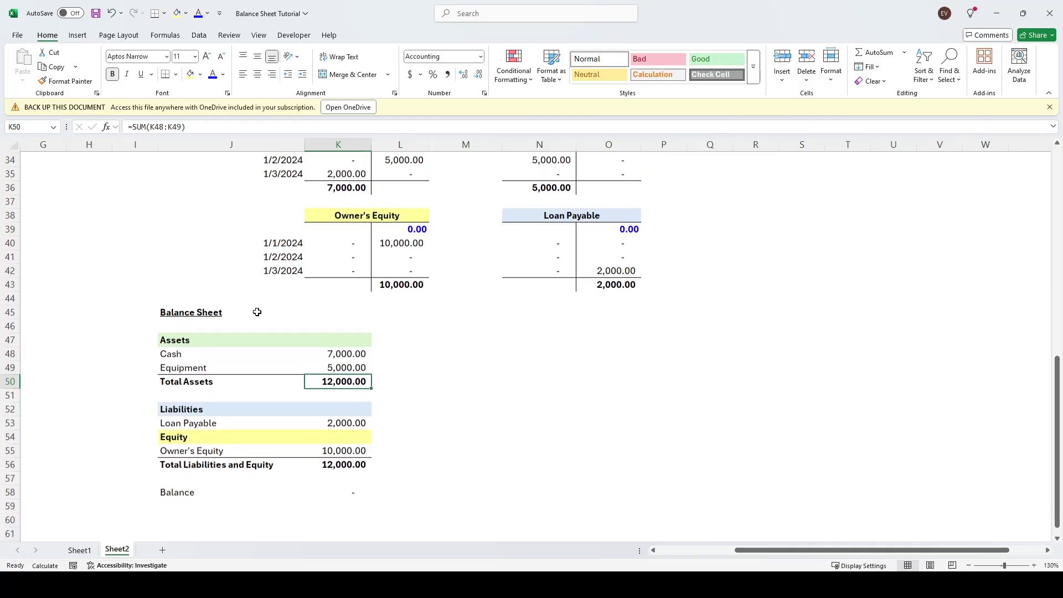
Step: Match the balance sheet's Loan Payable line in K53 to T-account balance O43 and its Owner's Equity line in K55 to L43
{"action": "left_click_drag", "start_coordinate": [540, 436], "coordinate": [550, 425]}
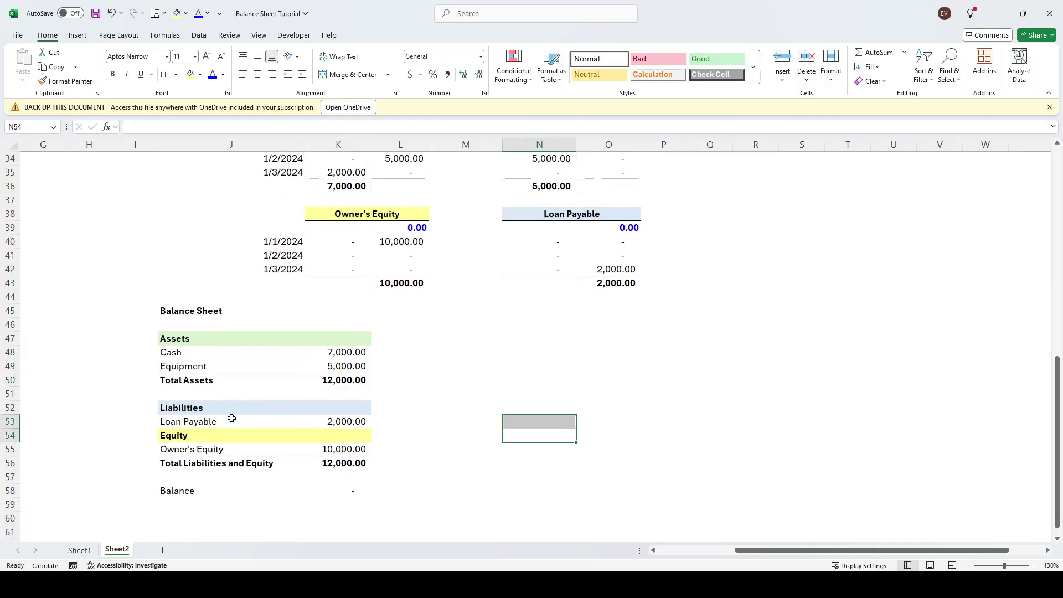
{"action": "left_click", "coordinate": [339, 420]}
{"action": "left_click", "coordinate": [613, 282]}
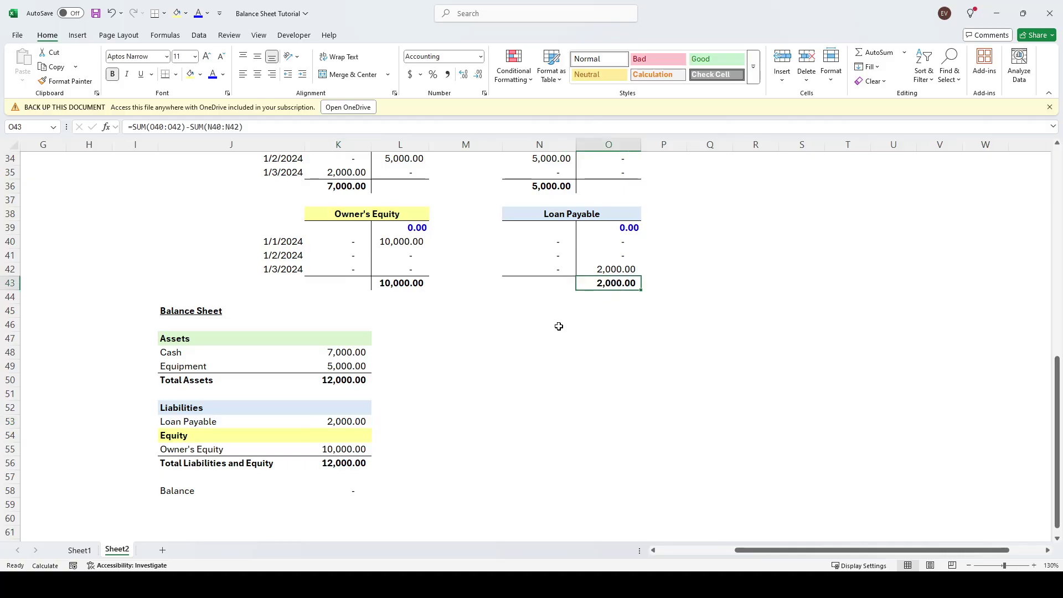
{"action": "left_click", "coordinate": [458, 406]}
{"action": "left_click", "coordinate": [325, 451]}
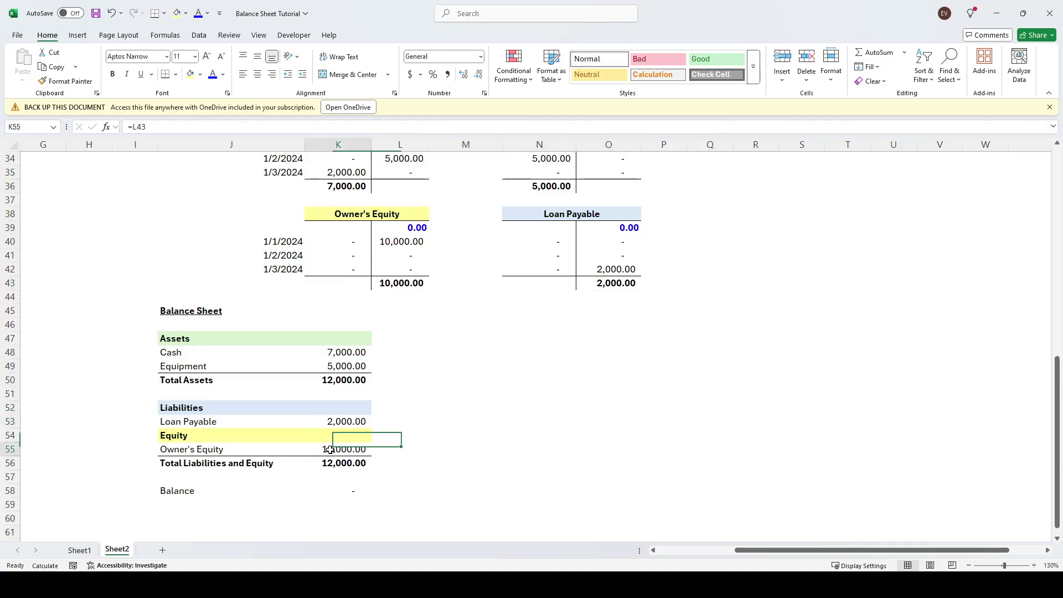
{"action": "left_click", "coordinate": [407, 282]}
{"action": "left_click", "coordinate": [458, 407]}
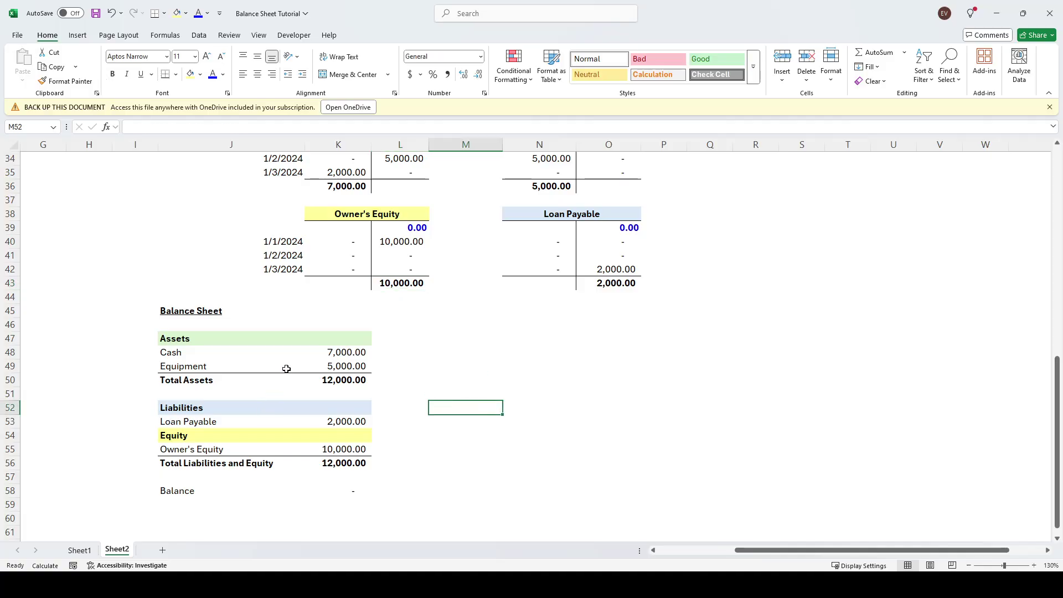
{"action": "left_click", "coordinate": [442, 423]}
Step: Compare the balance sheet's Assets section with its Liabilities and Equity sections and check the Total Liabilities and Equity formula in K56
{"action": "scroll", "coordinate": [423, 413], "scroll_direction": "down", "scroll_amount": 2}
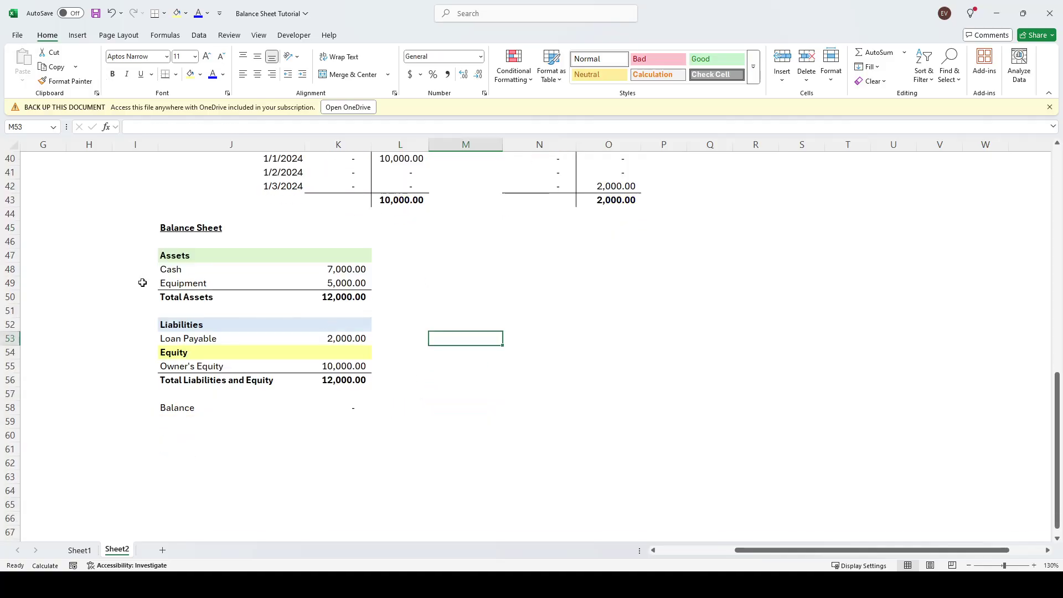
{"action": "left_click_drag", "start_coordinate": [177, 241], "coordinate": [360, 310]}
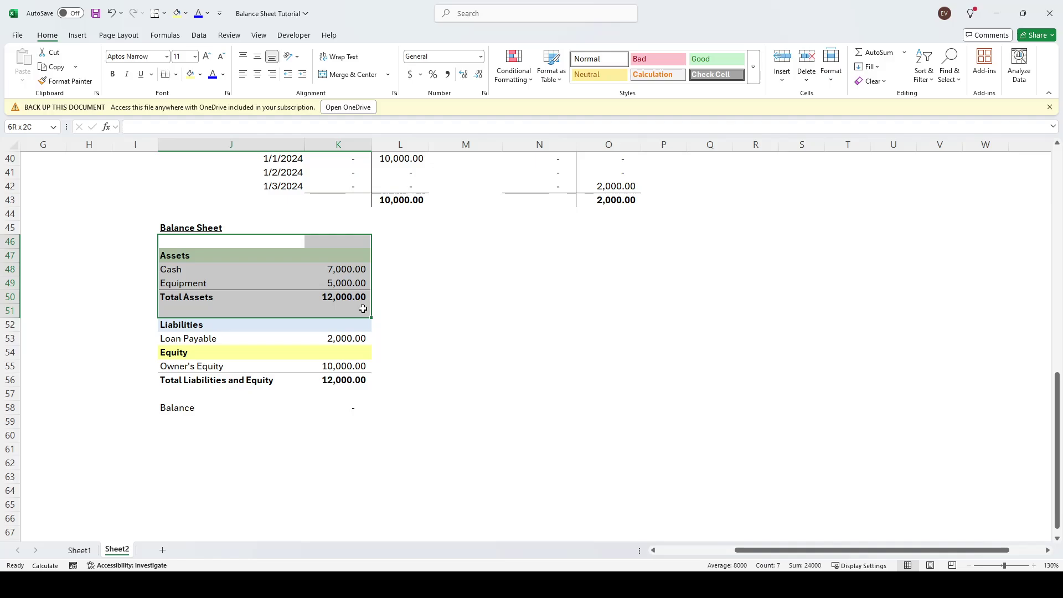
{"action": "left_click_drag", "start_coordinate": [190, 325], "coordinate": [345, 378]}
{"action": "left_click", "coordinate": [459, 380]}
{"action": "left_click", "coordinate": [337, 380]}
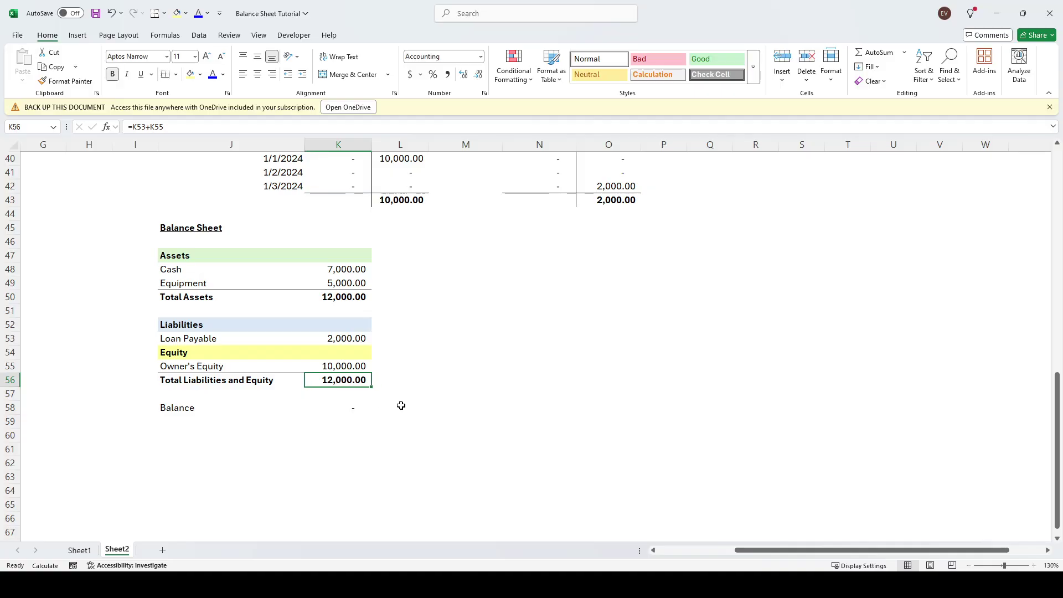
{"action": "left_click", "coordinate": [519, 395]}
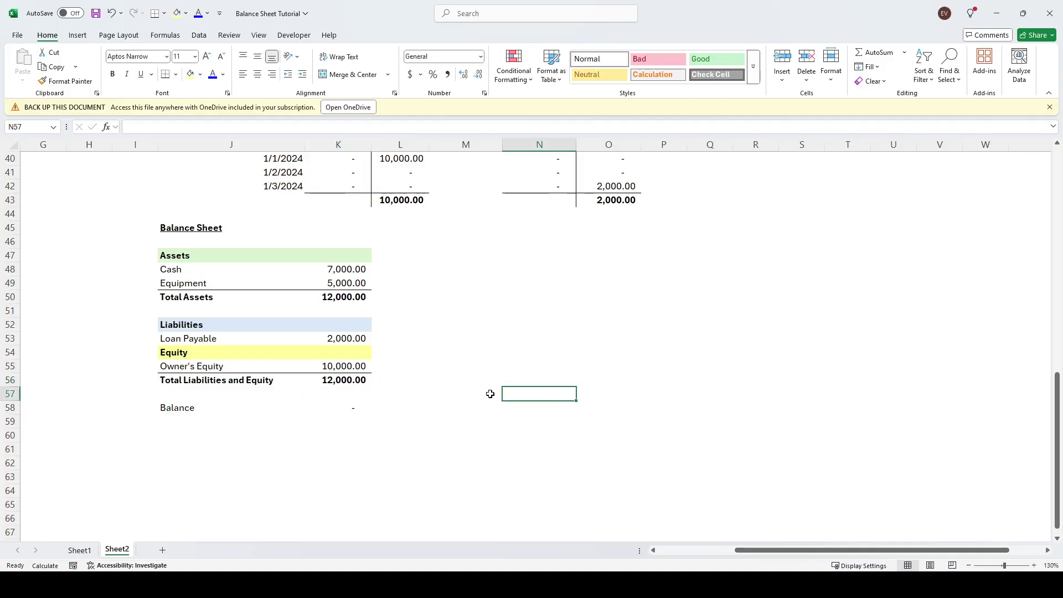
Step: Change the 1/1/2024 Cash debit in journal entry cell N19 to 7000
{"action": "scroll", "coordinate": [489, 394], "scroll_direction": "up", "scroll_amount": 5}
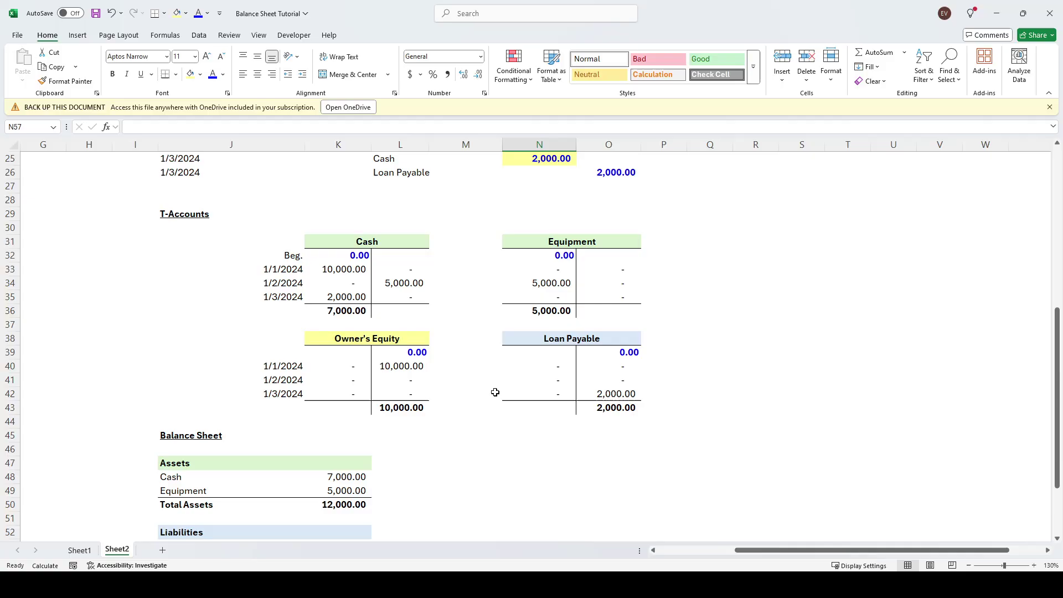
{"action": "scroll", "coordinate": [495, 392], "scroll_direction": "up", "scroll_amount": 5}
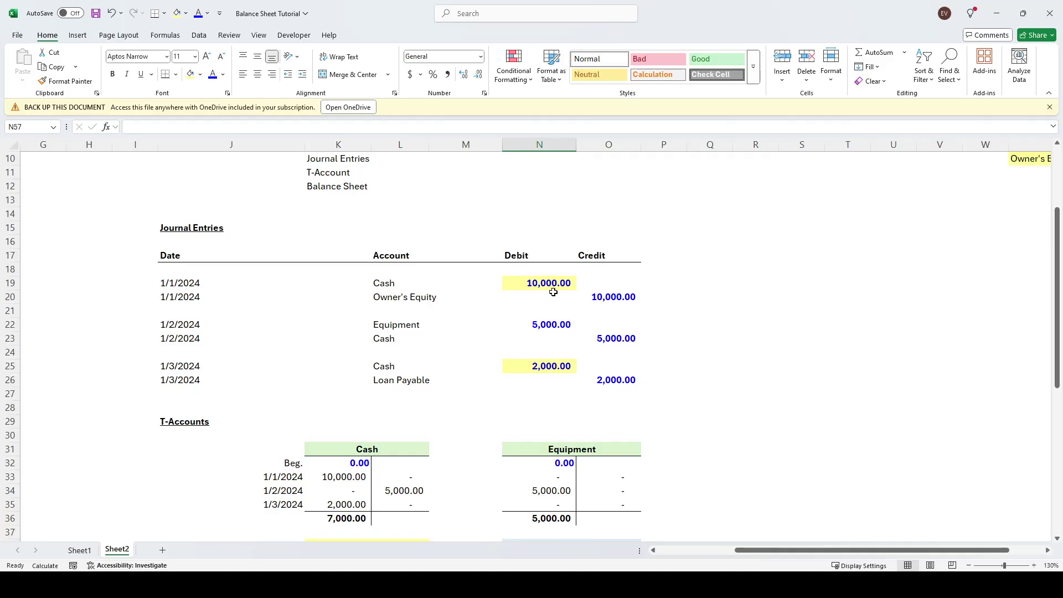
{"action": "left_click", "coordinate": [526, 283]}
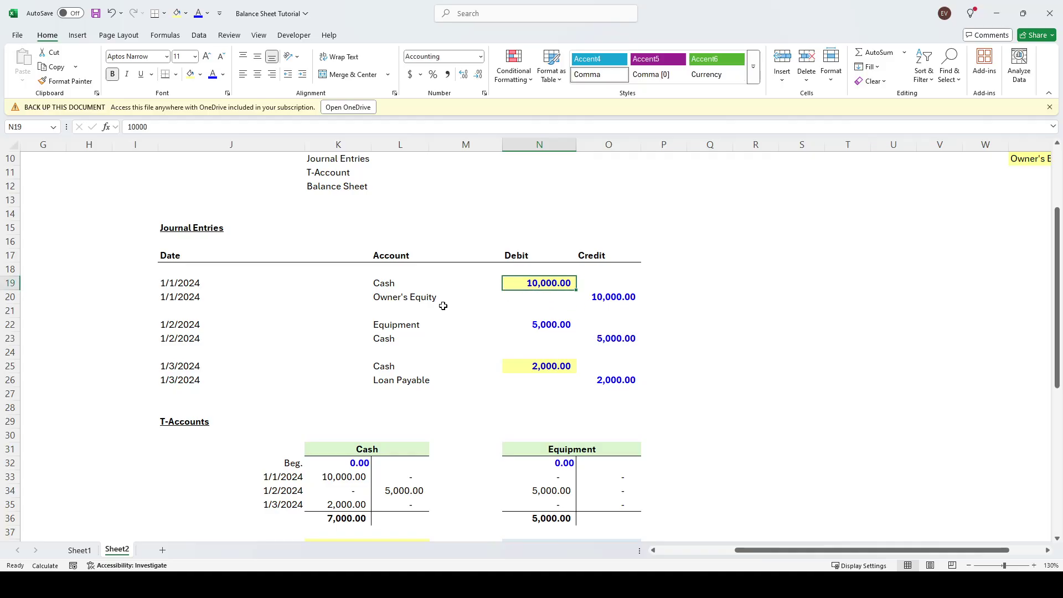
{"action": "type", "text": "7,0"}
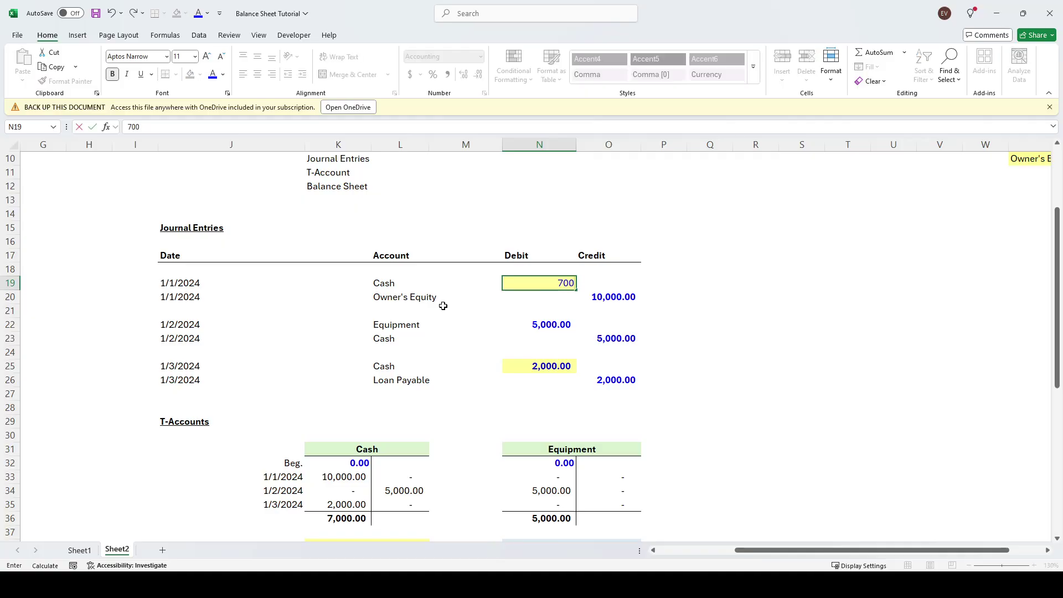
{"action": "type", "text": "00"}
{"action": "key", "text": "Return"}
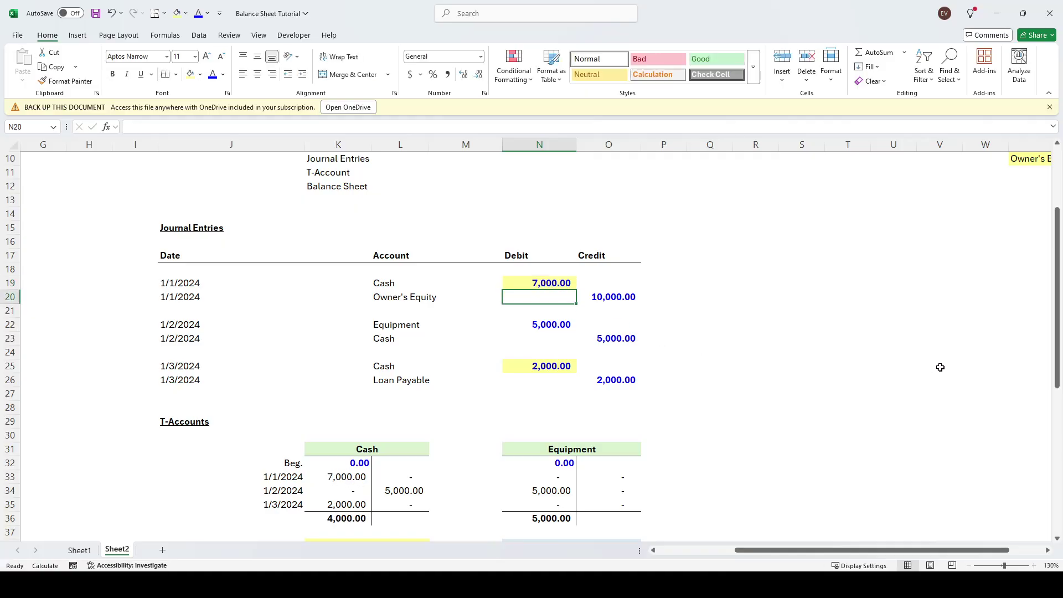
{"action": "left_click", "coordinate": [880, 329]}
Step: Check the Balance formula in K58, comparing Total Assets in row 50 with Total Liabilities and Equity in row 56
{"action": "scroll", "coordinate": [427, 303], "scroll_direction": "down", "scroll_amount": 8}
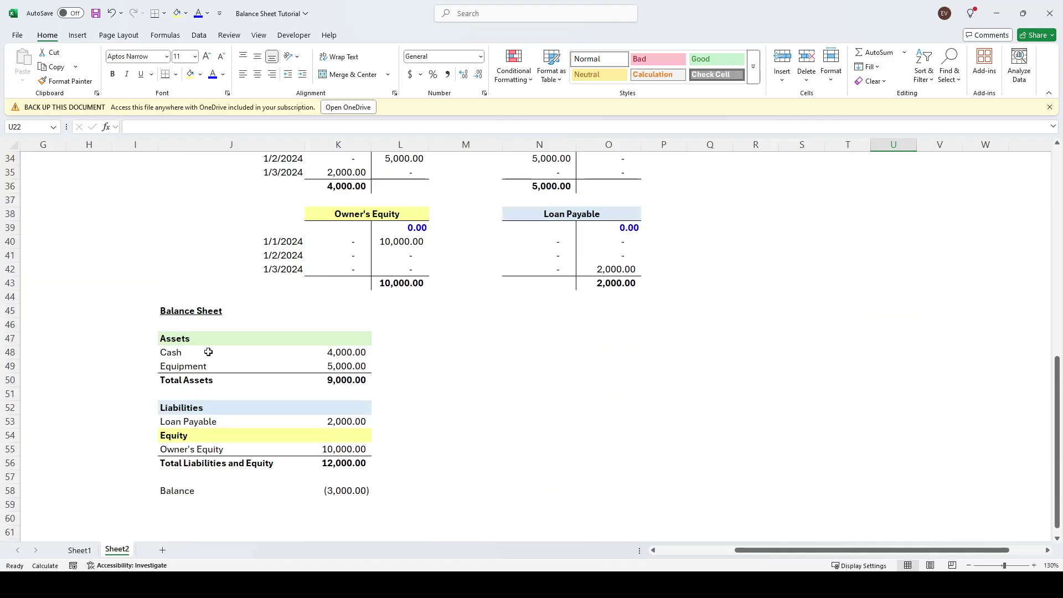
{"action": "left_click", "coordinate": [328, 495]}
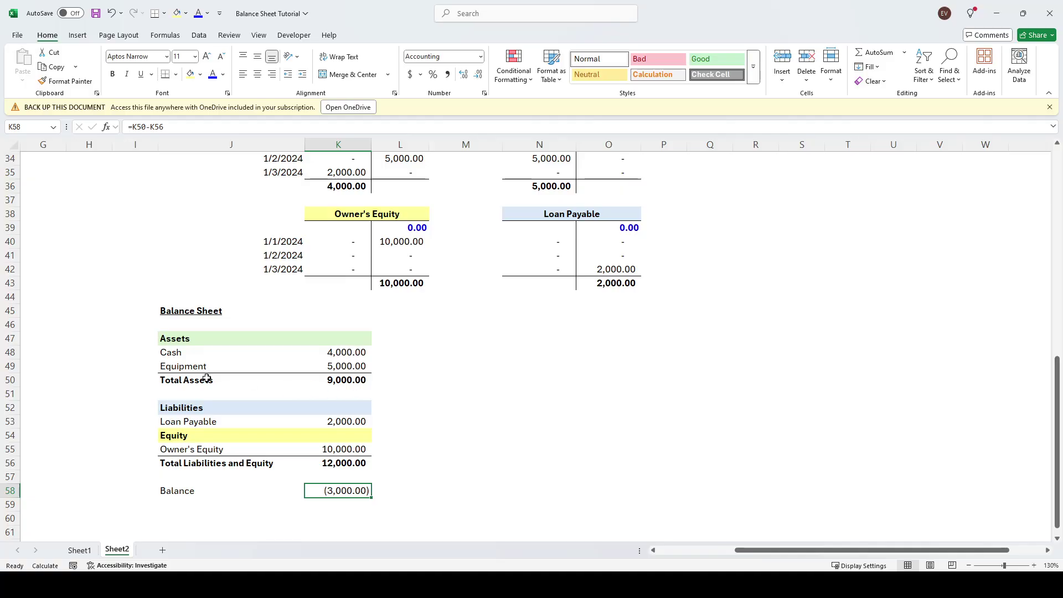
{"action": "left_click_drag", "start_coordinate": [206, 378], "coordinate": [354, 380]}
{"action": "left_click_drag", "start_coordinate": [504, 467], "coordinate": [465, 476]}
{"action": "left_click_drag", "start_coordinate": [221, 463], "coordinate": [390, 476]}
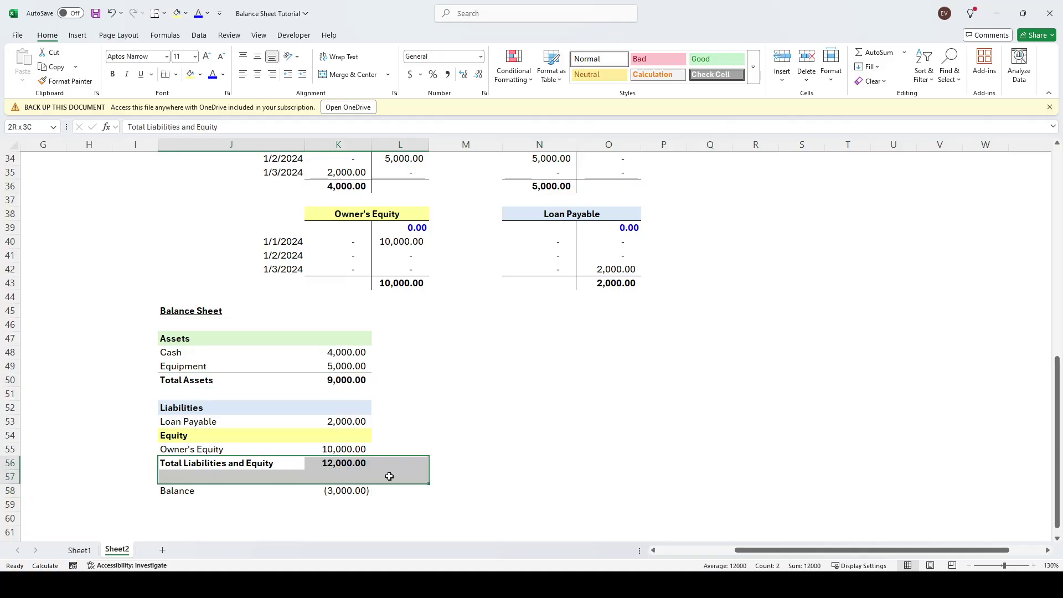
{"action": "left_click", "coordinate": [465, 449]}
{"action": "left_click", "coordinate": [540, 382]}
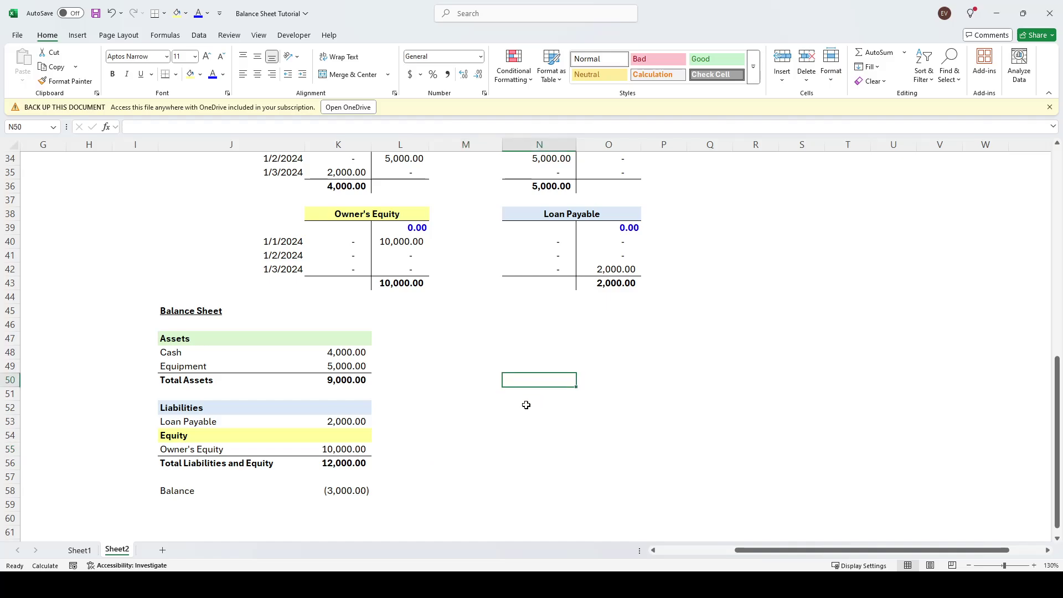
{"action": "left_click_drag", "start_coordinate": [178, 382], "coordinate": [332, 380]}
{"action": "left_click", "coordinate": [545, 481]}
{"action": "left_click_drag", "start_coordinate": [204, 465], "coordinate": [346, 462]}
Step: Undo the change to the 1/1/2024 Cash debit in N19 and recheck the T-accounts and balance sheet
{"action": "scroll", "coordinate": [483, 464], "scroll_direction": "up", "scroll_amount": 11}
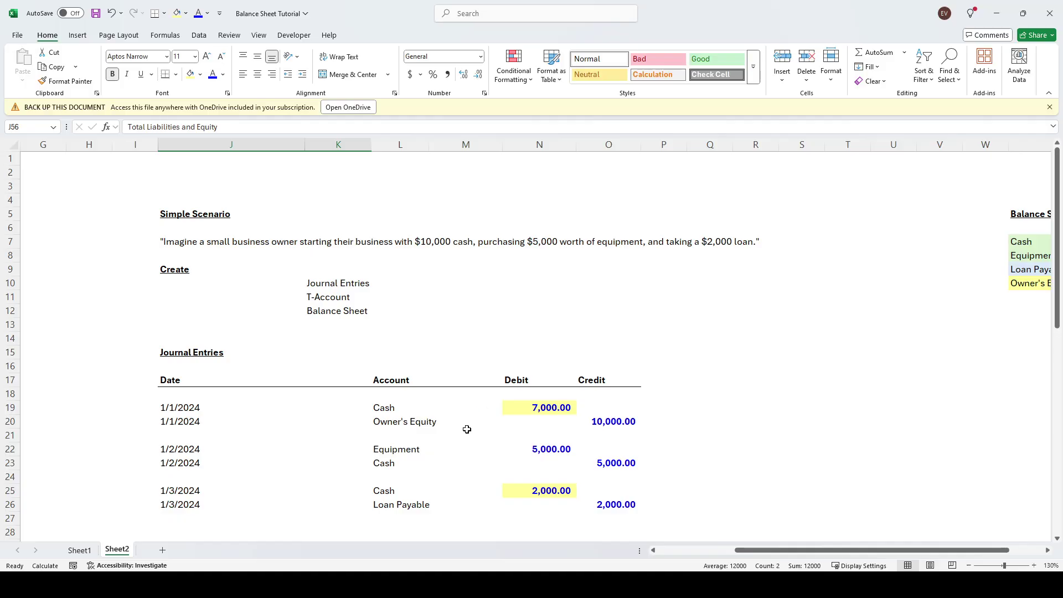
{"action": "scroll", "coordinate": [494, 391], "scroll_direction": "down", "scroll_amount": 2}
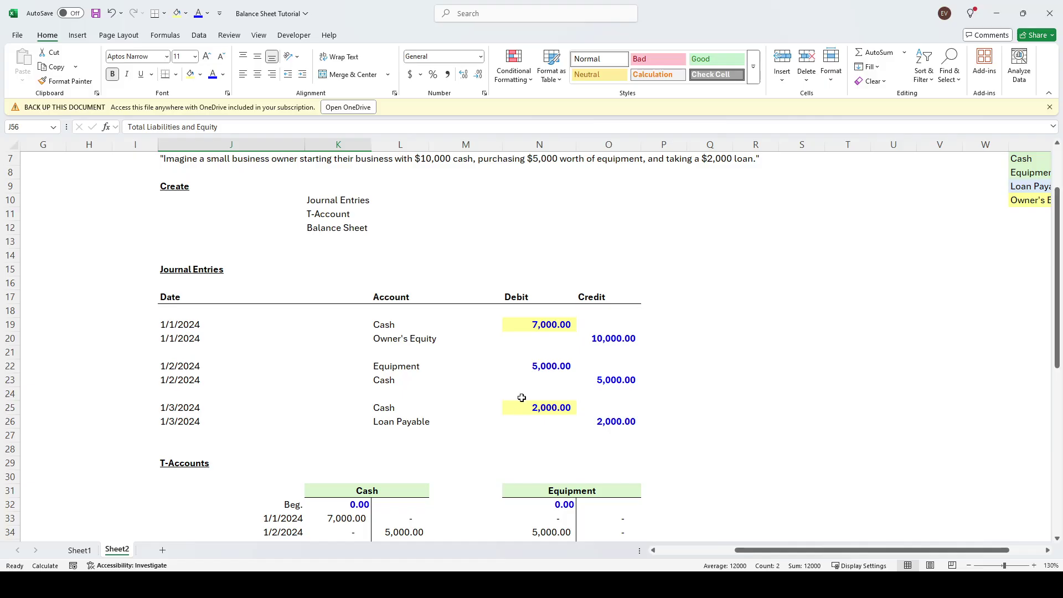
{"action": "key", "text": "ctrl+z"}
{"action": "scroll", "coordinate": [421, 390], "scroll_direction": "down", "scroll_amount": 7}
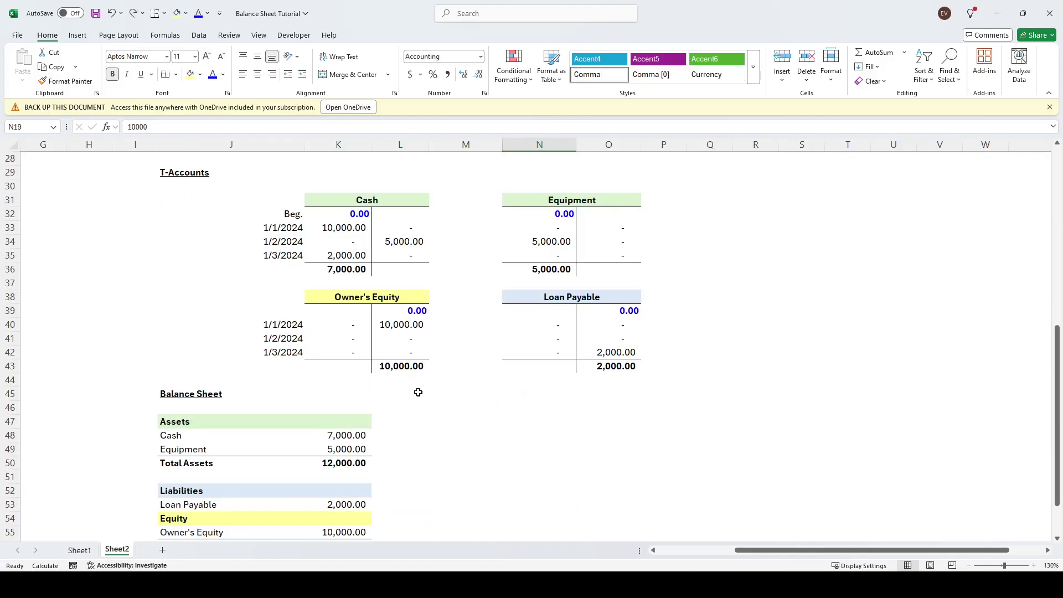
{"action": "scroll", "coordinate": [422, 391], "scroll_direction": "up", "scroll_amount": 2}
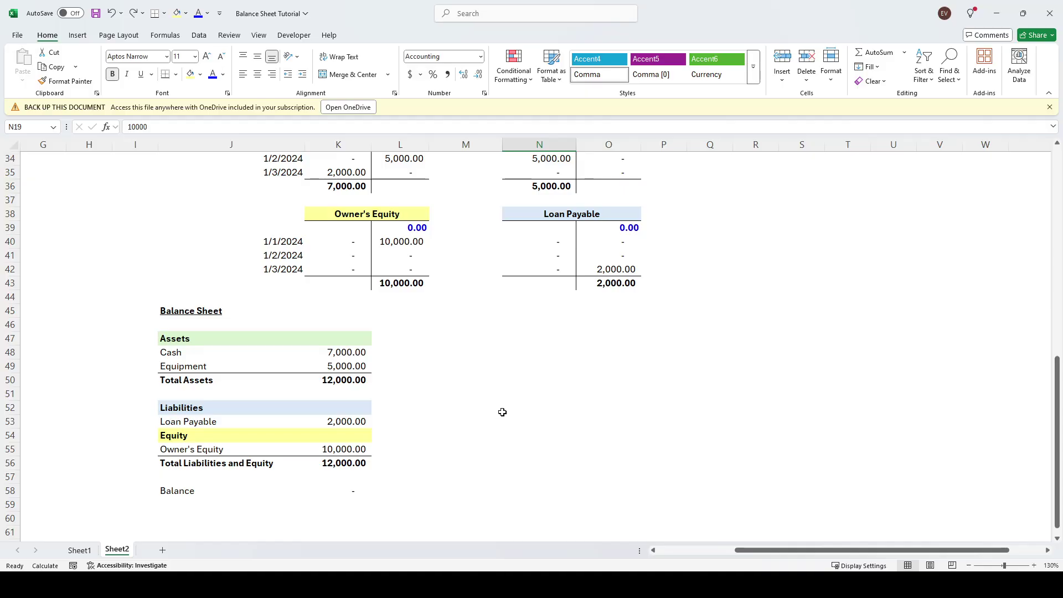
Step: Review the Journal Entries section in J15:O27 as the starting point of the process
{"action": "scroll", "coordinate": [502, 407], "scroll_direction": "up", "scroll_amount": 11}
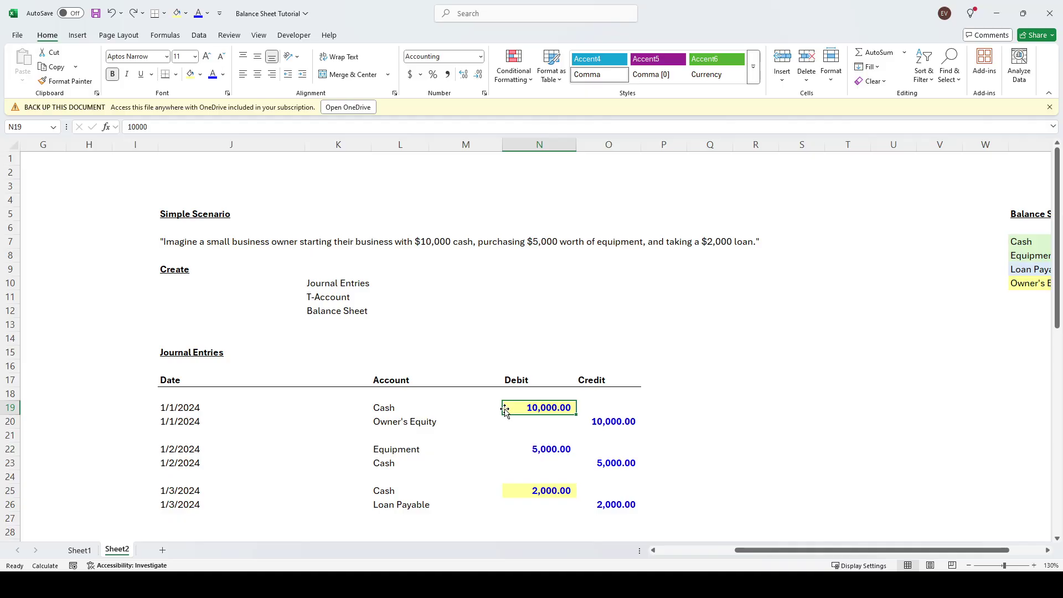
{"action": "scroll", "coordinate": [398, 299], "scroll_direction": "down", "scroll_amount": 4}
{"action": "scroll", "coordinate": [398, 299], "scroll_direction": "up", "scroll_amount": 2}
{"action": "left_click_drag", "start_coordinate": [184, 268], "coordinate": [622, 437]}
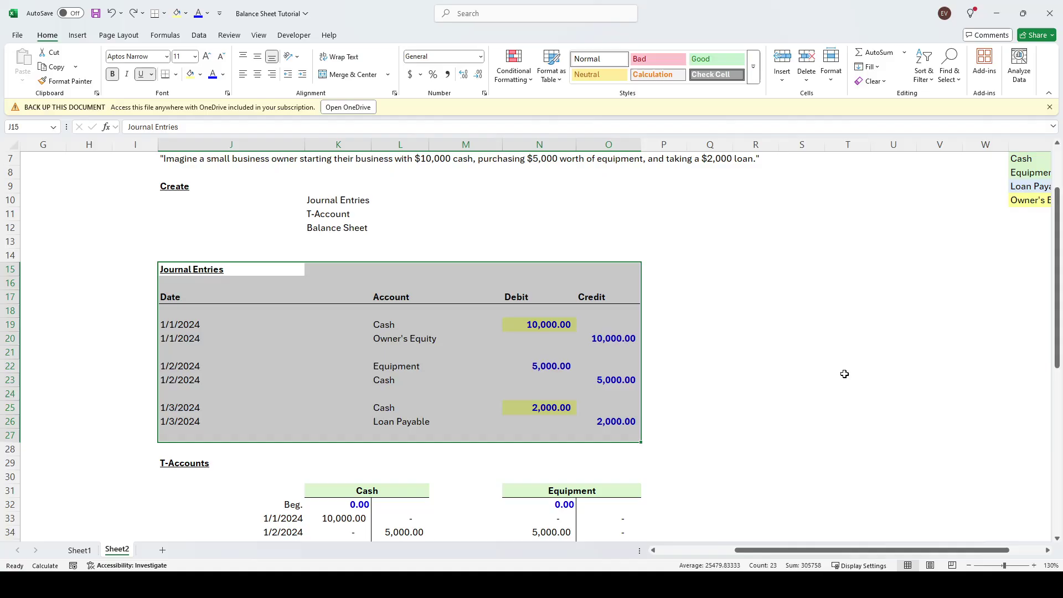
{"action": "scroll", "coordinate": [842, 373], "scroll_direction": "down", "scroll_amount": 1}
{"action": "scroll", "coordinate": [842, 373], "scroll_direction": "up", "scroll_amount": 1}
{"action": "scroll", "coordinate": [676, 368], "scroll_direction": "down", "scroll_amount": 2}
{"action": "scroll", "coordinate": [677, 370], "scroll_direction": "up", "scroll_amount": 1}
Step: Review the T-Accounts section in J29:O43, going over the accounts' ending balances in rows 36 and 43
{"action": "scroll", "coordinate": [764, 349], "scroll_direction": "down", "scroll_amount": 4}
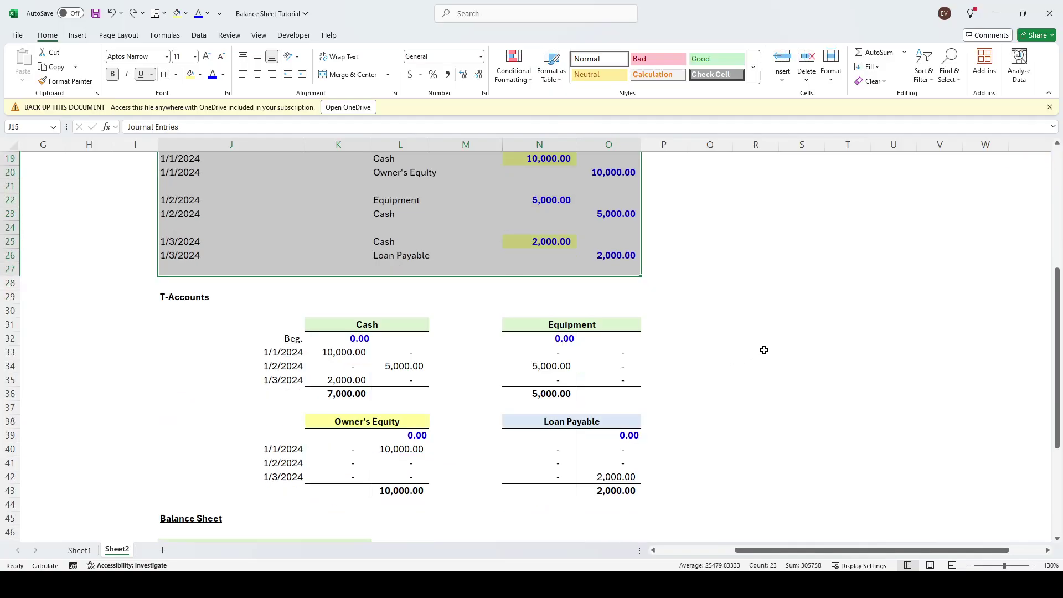
{"action": "left_click_drag", "start_coordinate": [184, 255], "coordinate": [636, 451]}
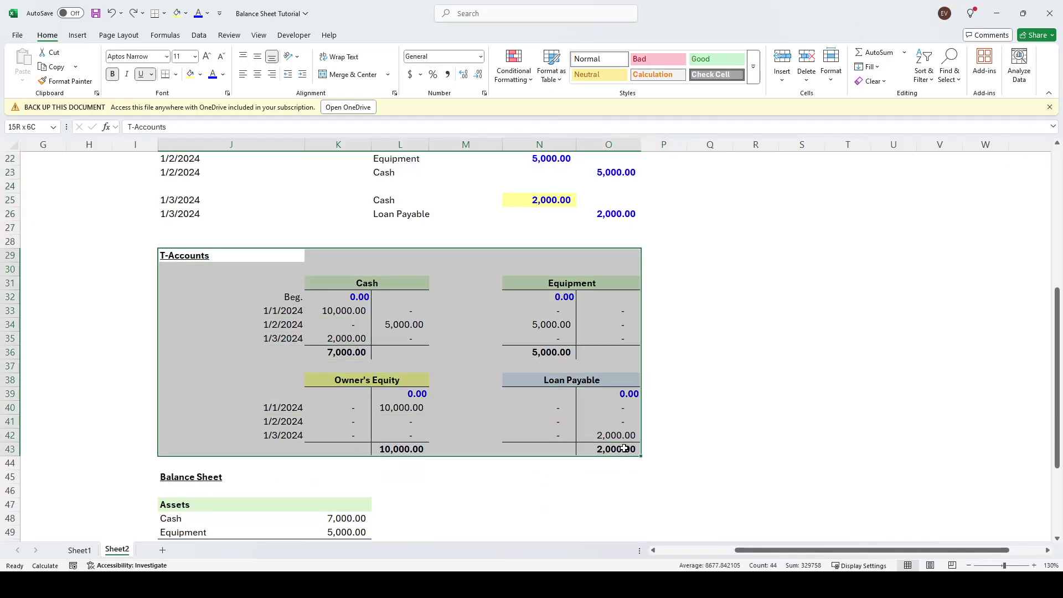
{"action": "left_click_drag", "start_coordinate": [338, 354], "coordinate": [641, 349]}
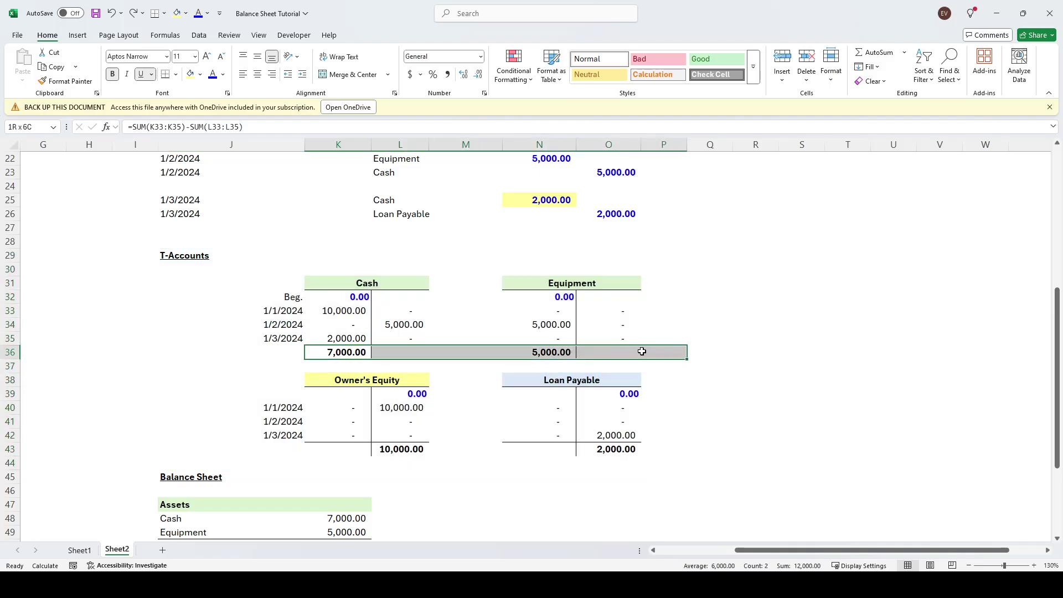
{"action": "left_click_drag", "start_coordinate": [340, 461], "coordinate": [645, 460]}
Step: Review the complete balance sheet from its heading in J45 down to the Balance check in K58
{"action": "scroll", "coordinate": [612, 428], "scroll_direction": "down", "scroll_amount": 3}
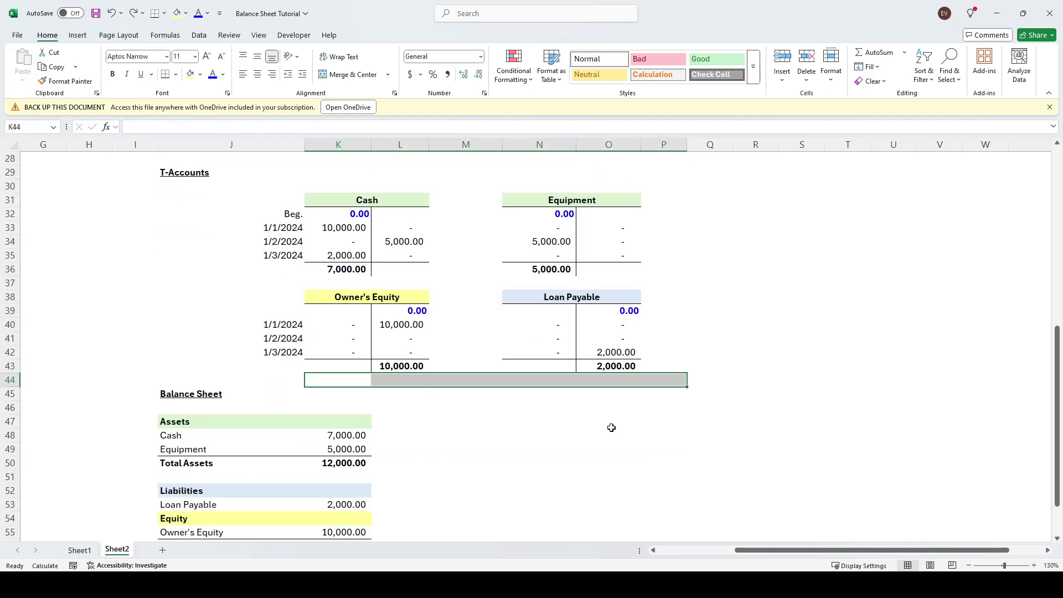
{"action": "scroll", "coordinate": [419, 322], "scroll_direction": "down", "scroll_amount": 2}
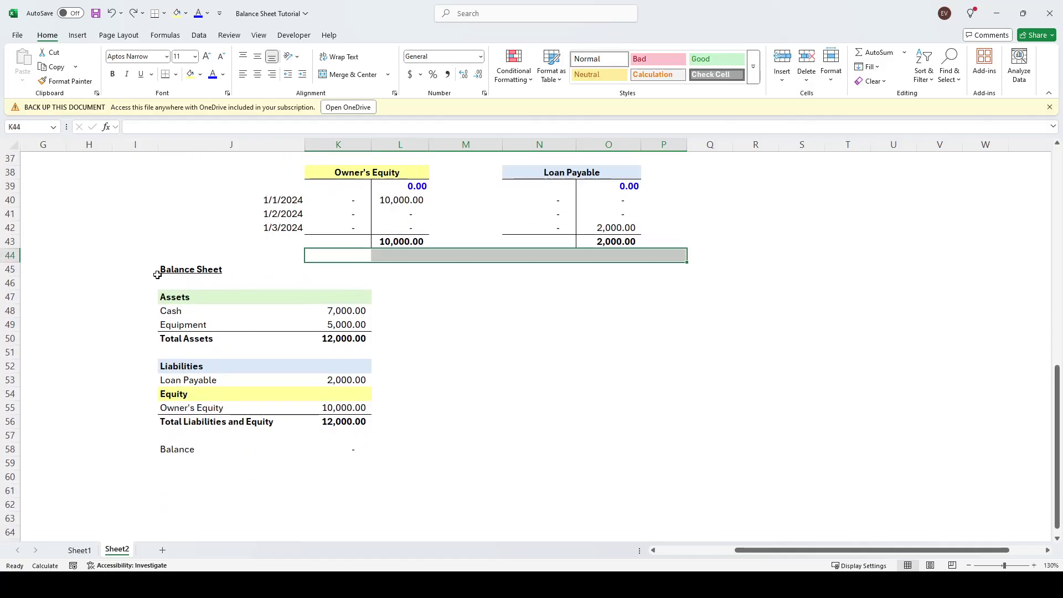
{"action": "left_click_drag", "start_coordinate": [157, 275], "coordinate": [351, 453]}
{"action": "left_click", "coordinate": [595, 410]}
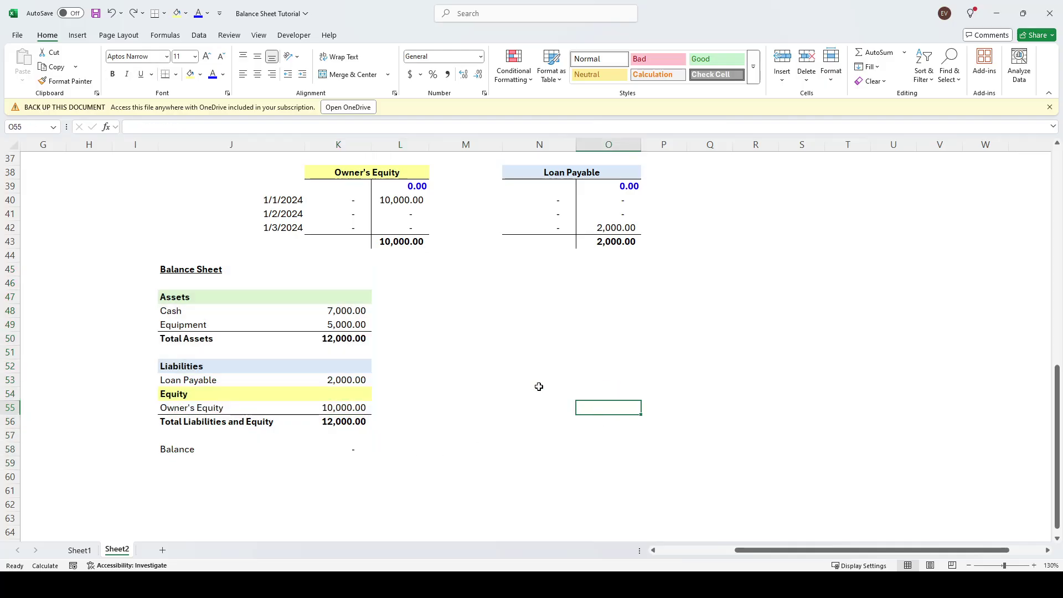